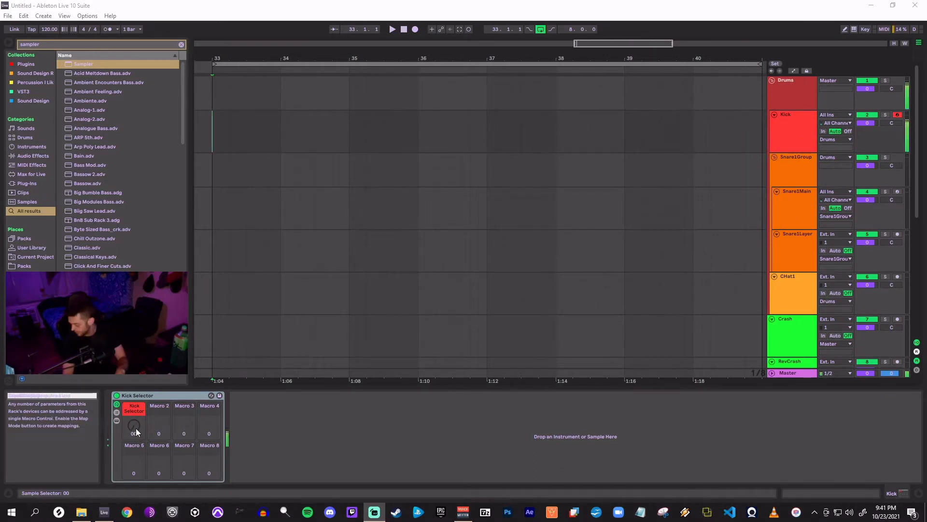
- Audition kicks with the Kick Selector macro, then arm Snare1Main and audition snares with its Snare Selector macro
left_click_drag(135, 428, 135, 425)
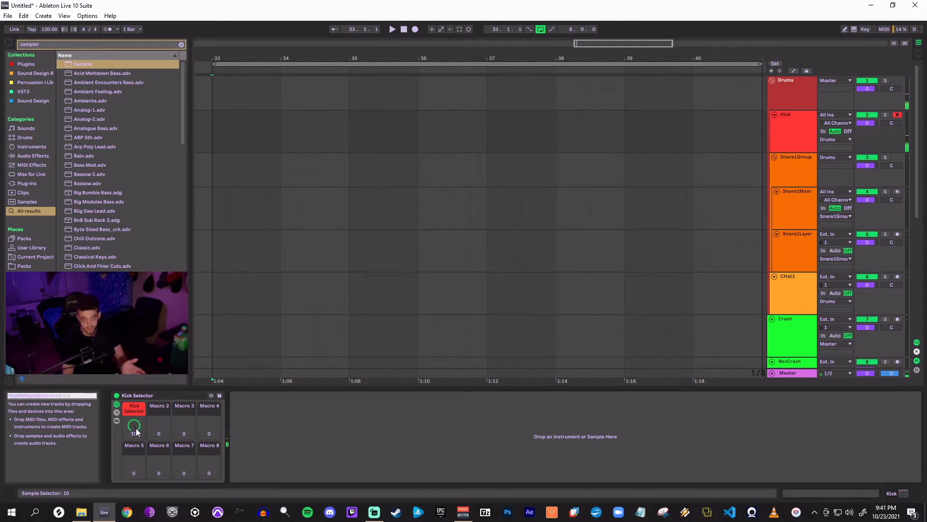
left_click(844, 216)
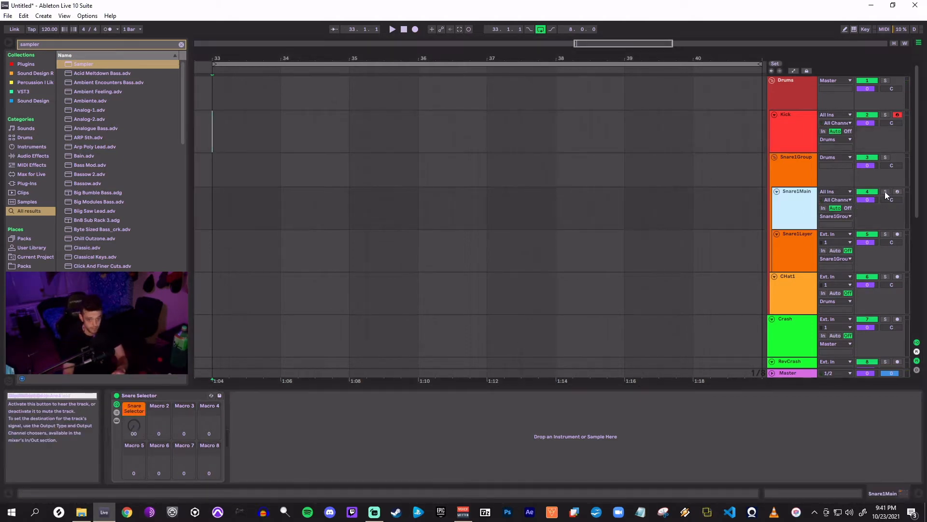
left_click(898, 191)
left_click_drag(123, 433, 123, 430)
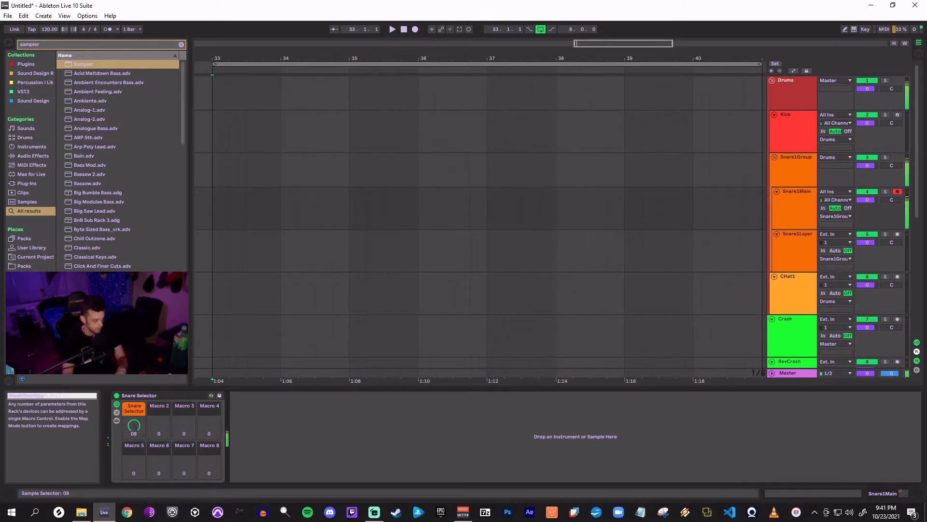
- Delete the Kick Selector rack from the Kick track
left_click(804, 134)
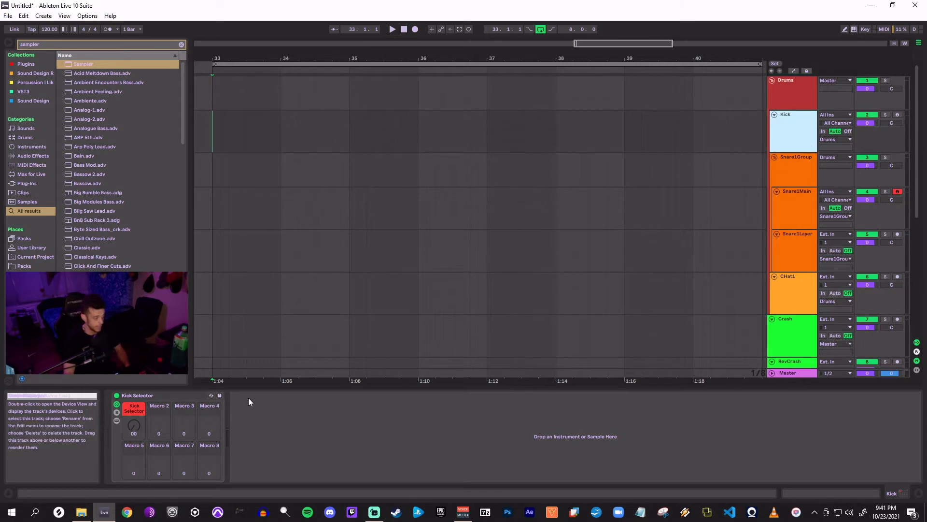
left_click(181, 398)
key("Delete")
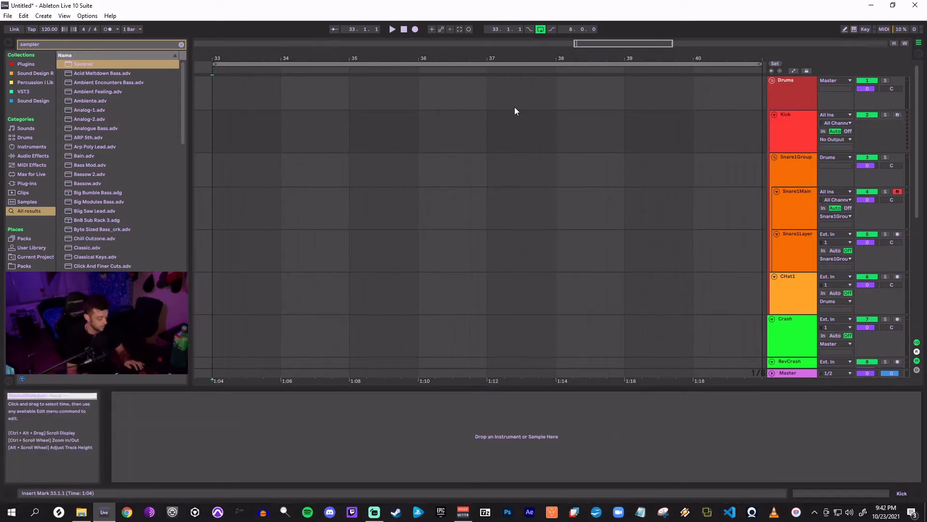
- Find the Sampler instrument in the browser, load it onto the Kick track and group it into an Instrument Rack
key("ctrl+f")
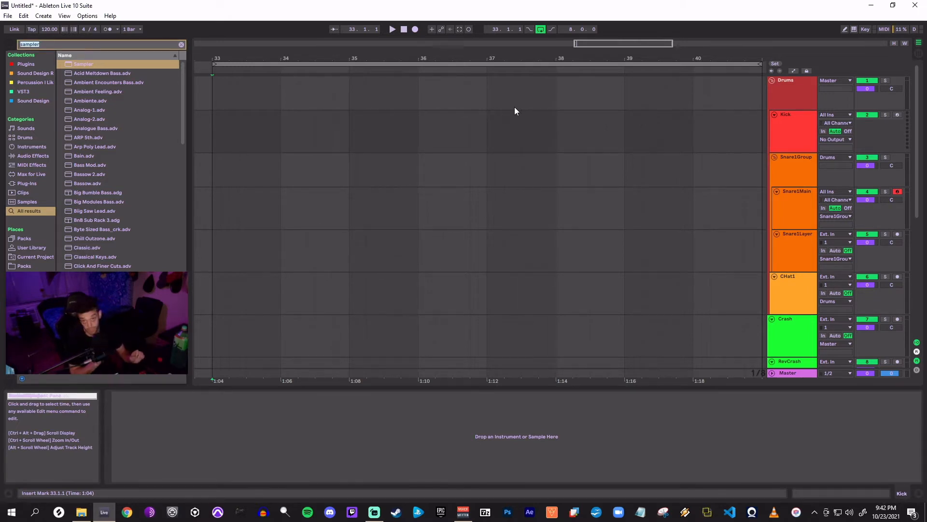
type("s")
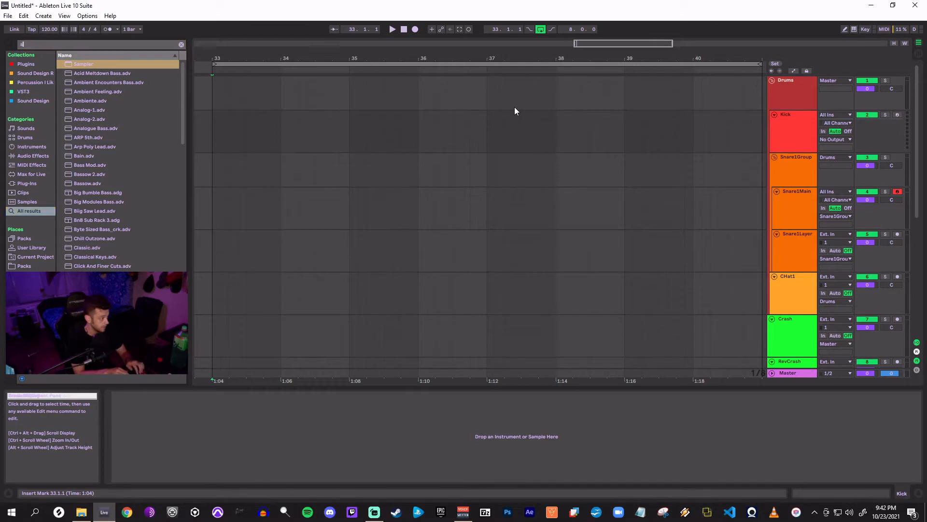
type("ampler")
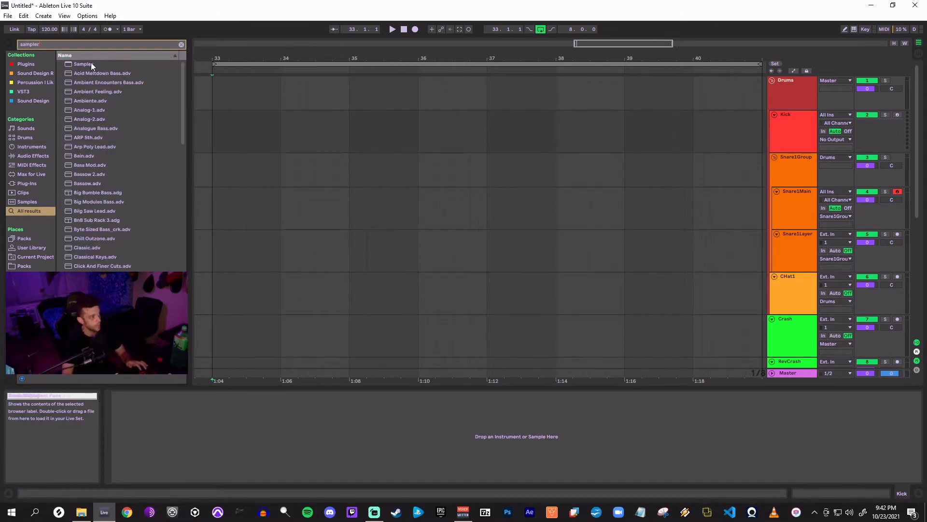
left_click_drag(91, 64, 253, 442)
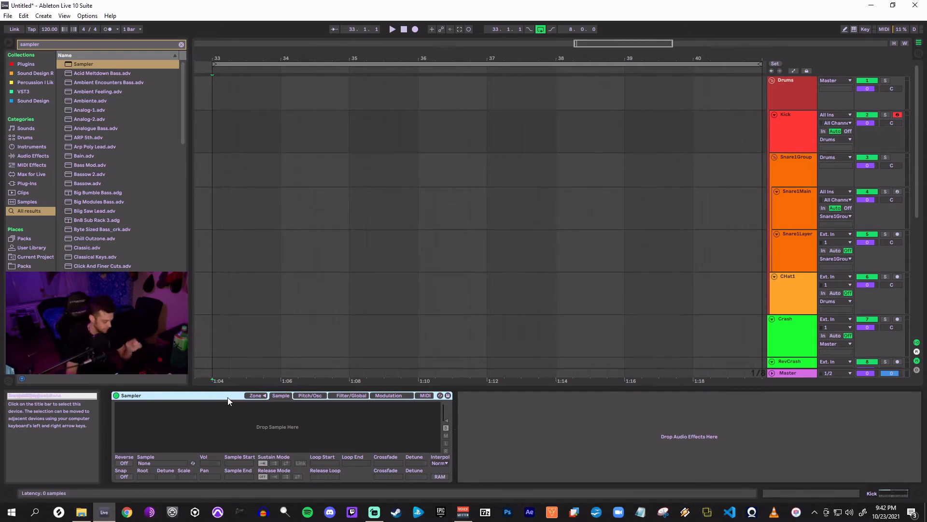
key("ctrl+g")
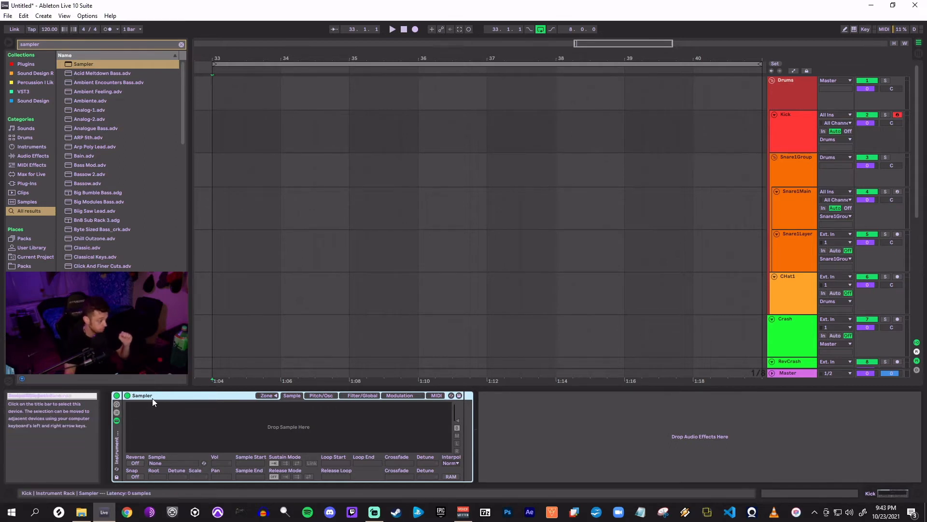
- Look through the Instrument Rack's chain list, macro controls and device view, leaving only the devices shown
left_click(116, 412)
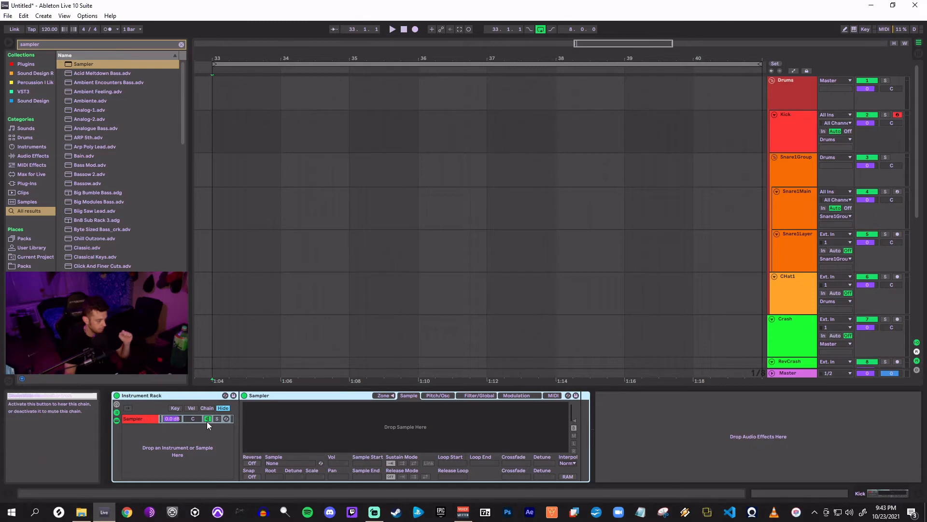
left_click(117, 405)
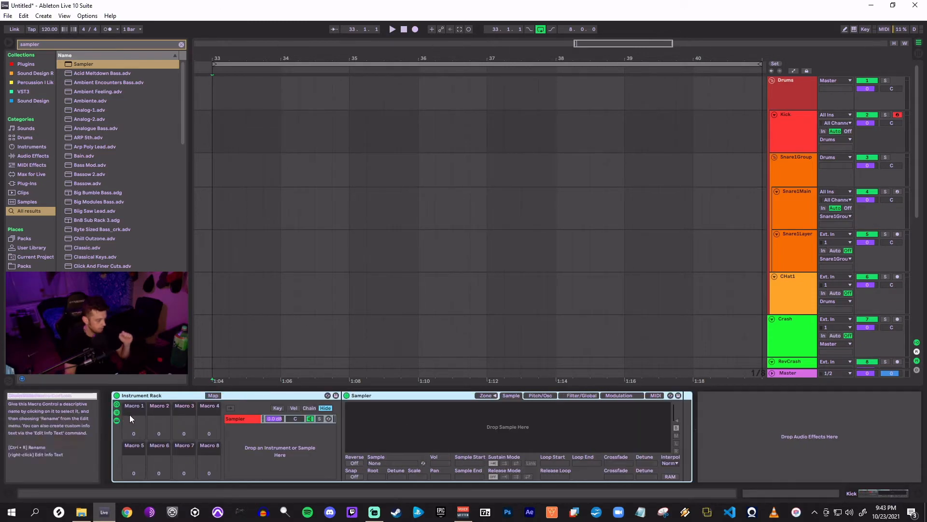
left_click(117, 405)
left_click(117, 418)
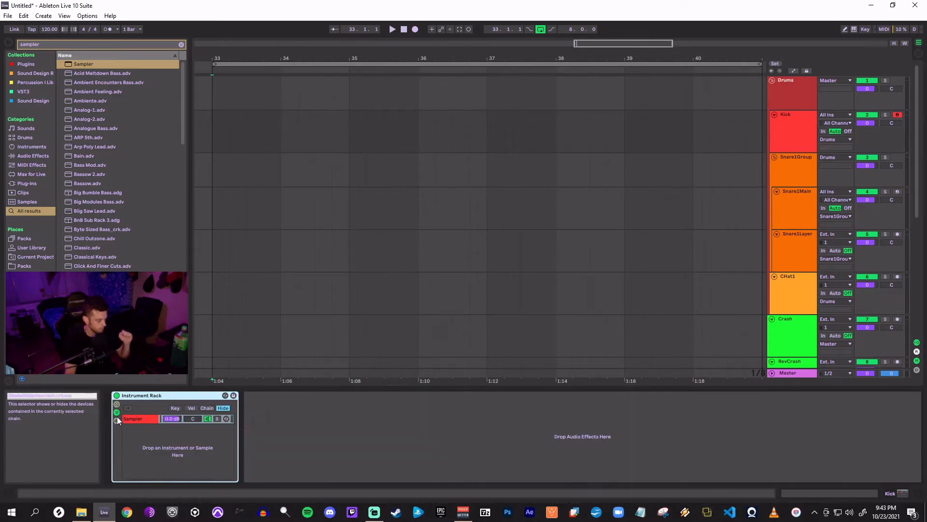
left_click(117, 413)
left_click(117, 420)
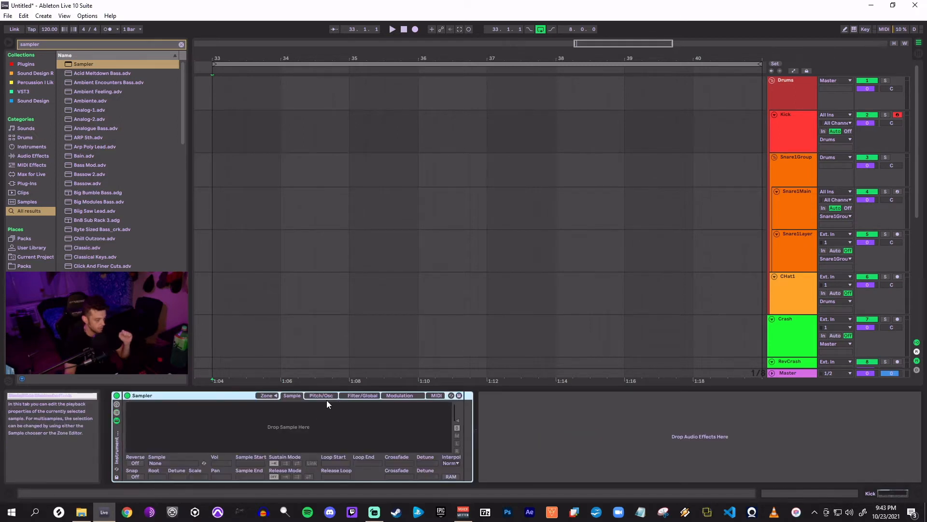
- Open Sampler's zone editor and display the sample select zones
left_click(257, 394)
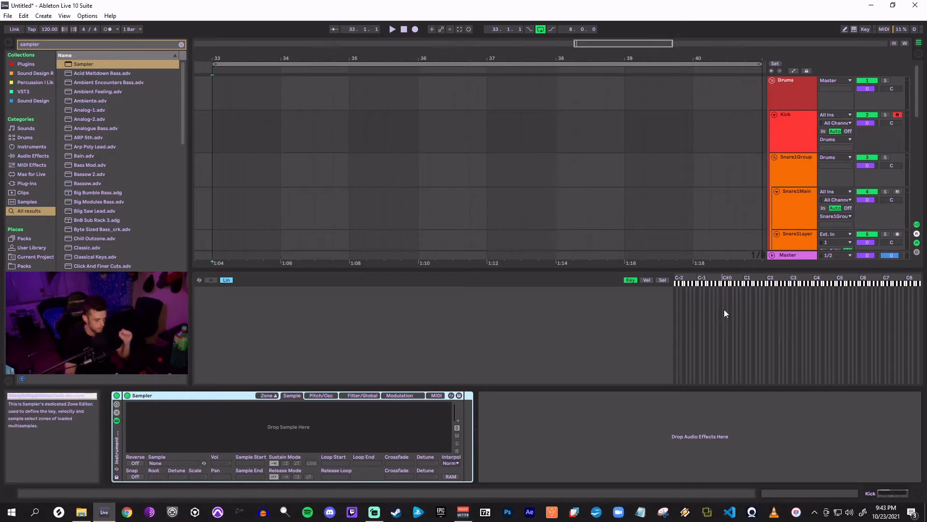
left_click(663, 280)
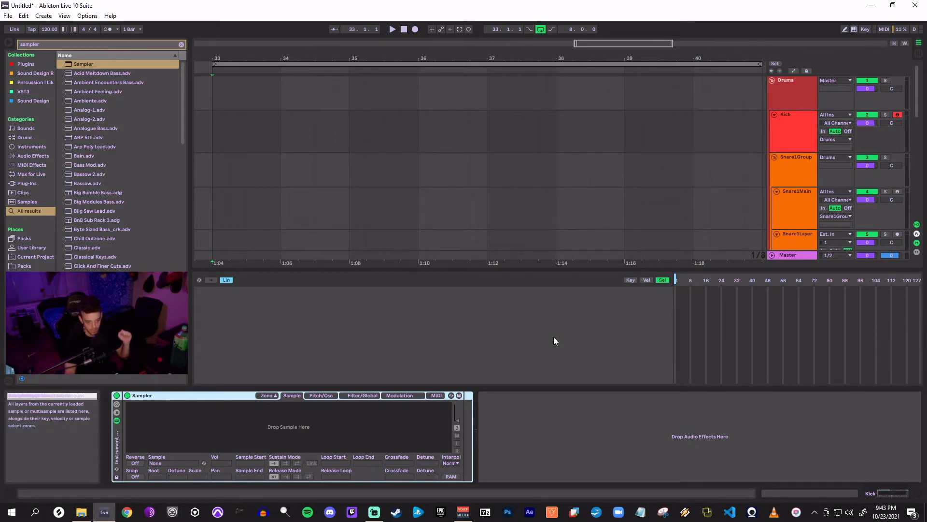
- Search the browser for kick, then add Kick Eliot 1 V21.wav from the Kicks for Tutorial folder to Sampler's zone list
key("ctrl+f")
type("kick")
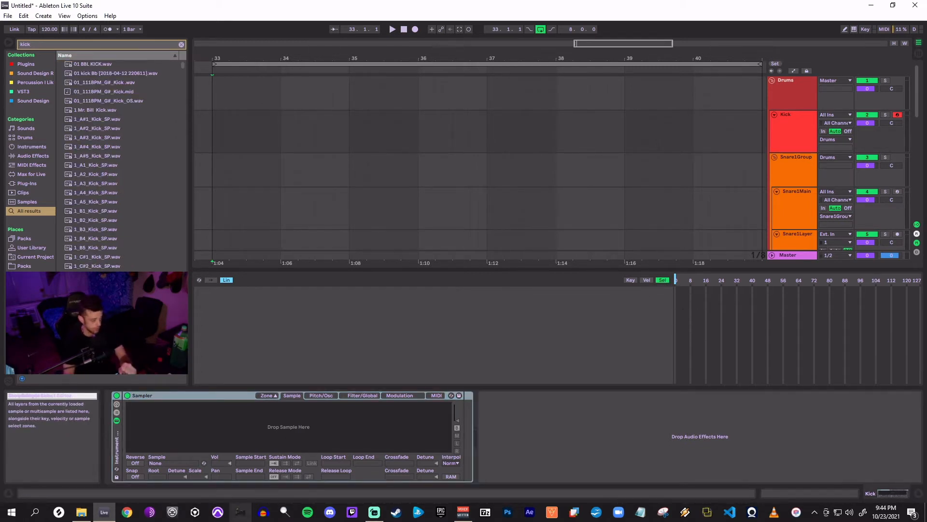
left_click(81, 512)
left_click_drag(508, 222, 219, 294)
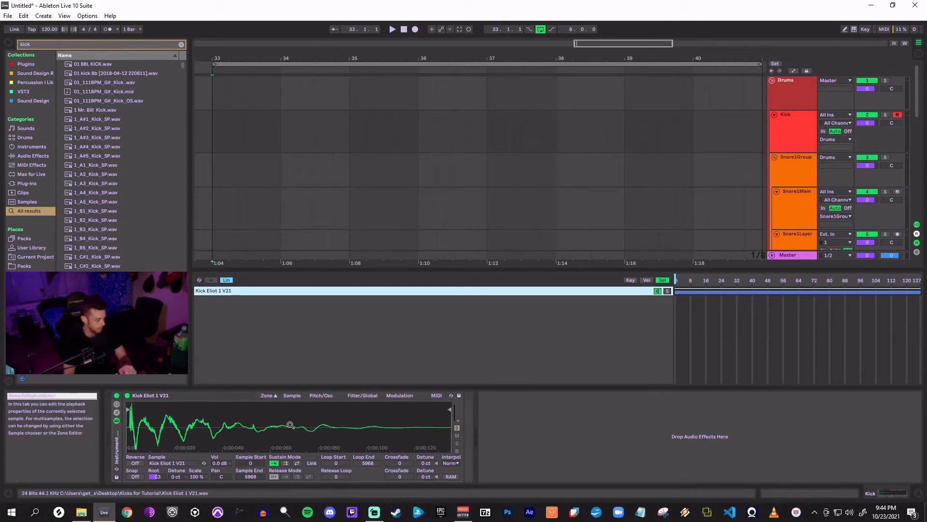
- Compare the rack's chain selector with Sampler's sample selector, check the rack's key and velocity zones, and hide the chain list again
left_click(117, 412)
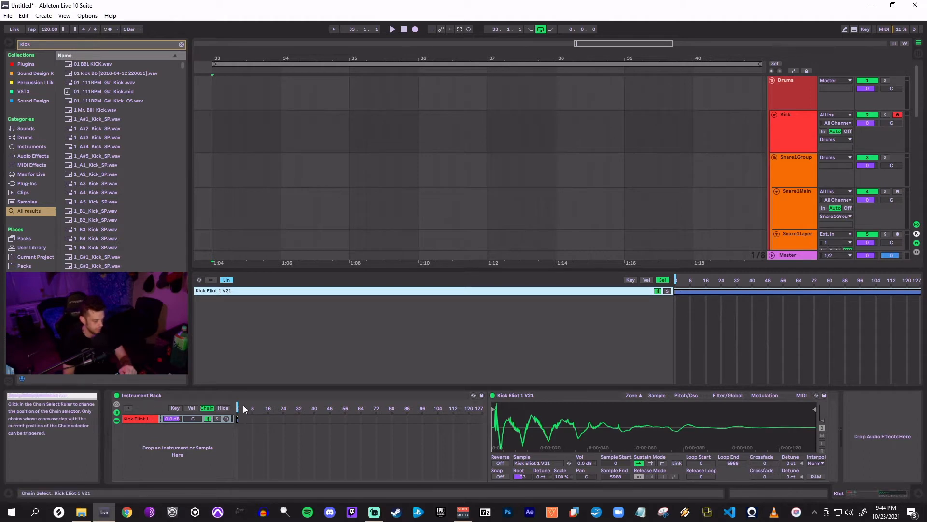
left_click_drag(237, 407, 239, 407)
left_click_drag(480, 407, 237, 407)
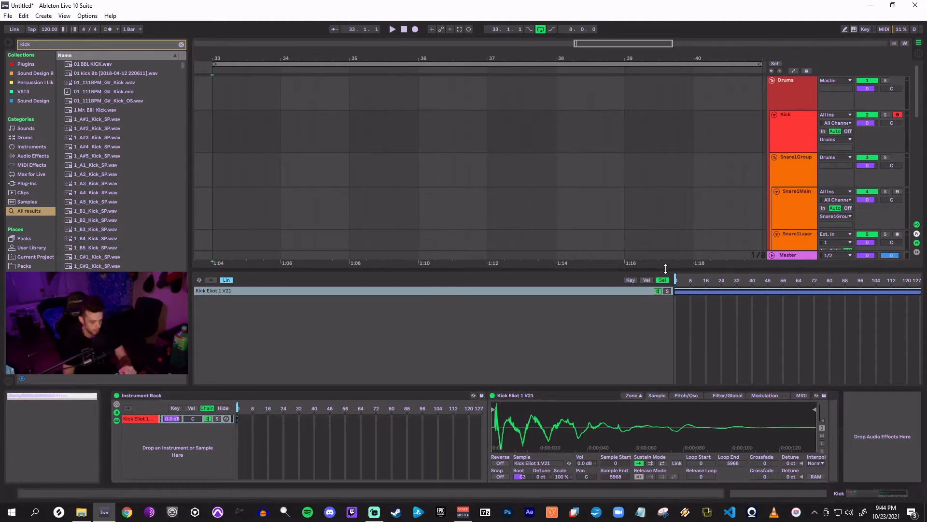
mouse_move(676, 279)
left_mouse_down()
mouse_move(921, 279)
mouse_move(676, 280)
left_mouse_up()
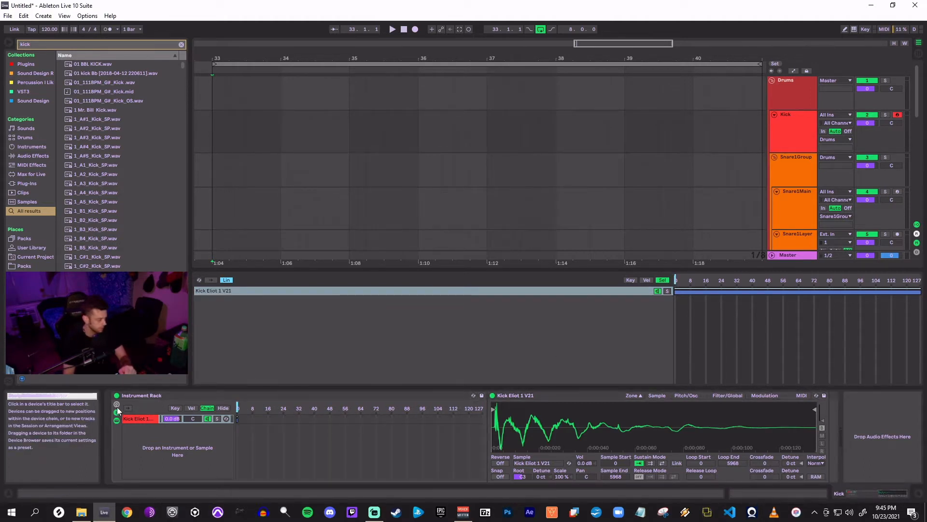
left_click(173, 408)
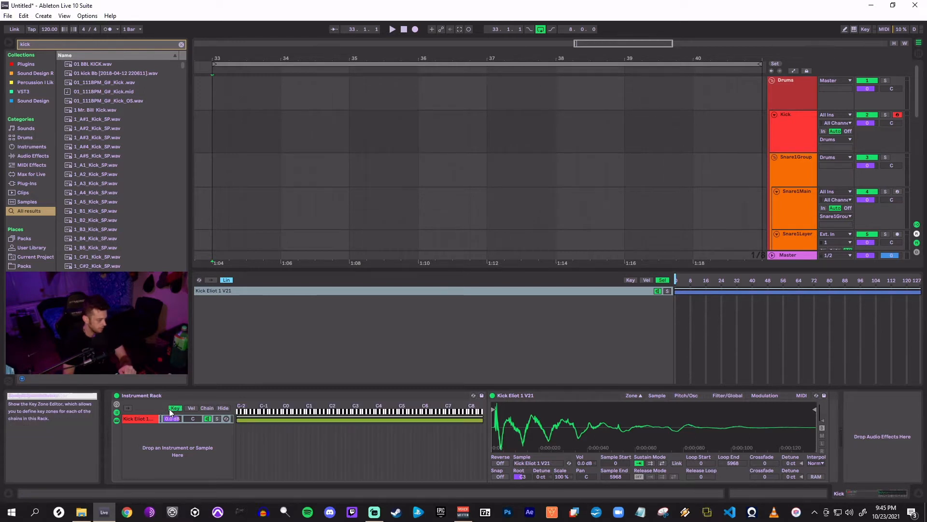
left_click(186, 408)
left_click(222, 408)
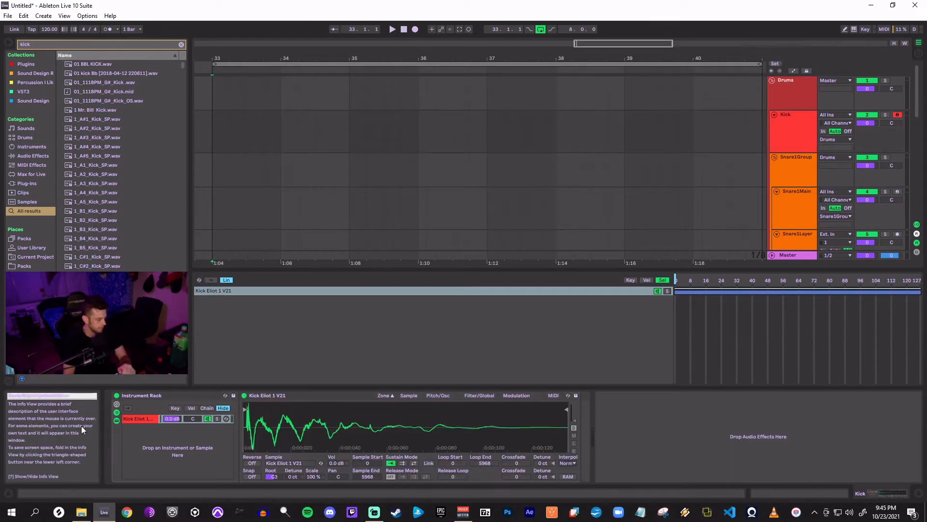
left_click(116, 418)
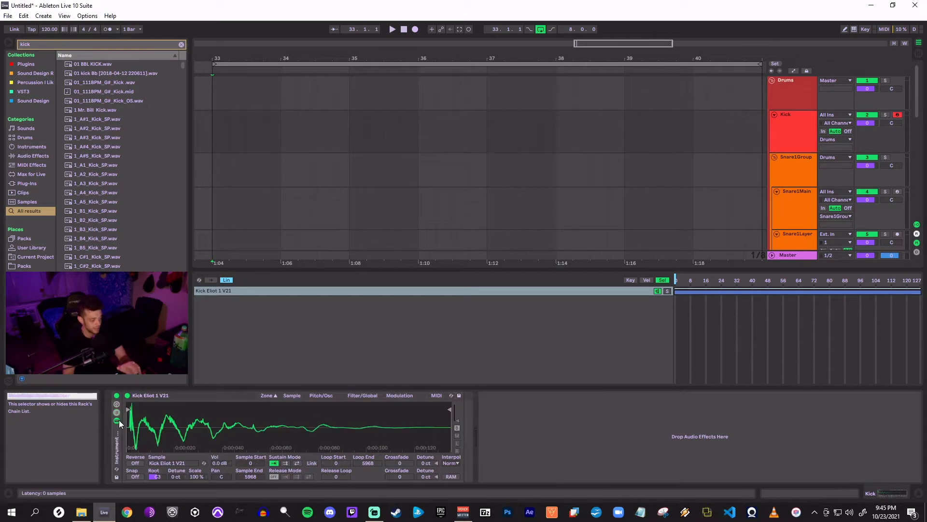
- Add Kick Eliot 1 V20.wav from the Kicks for Tutorial folder to Sampler's zone list
left_click(81, 512)
left_click_drag(507, 230, 268, 335)
left_click(223, 297)
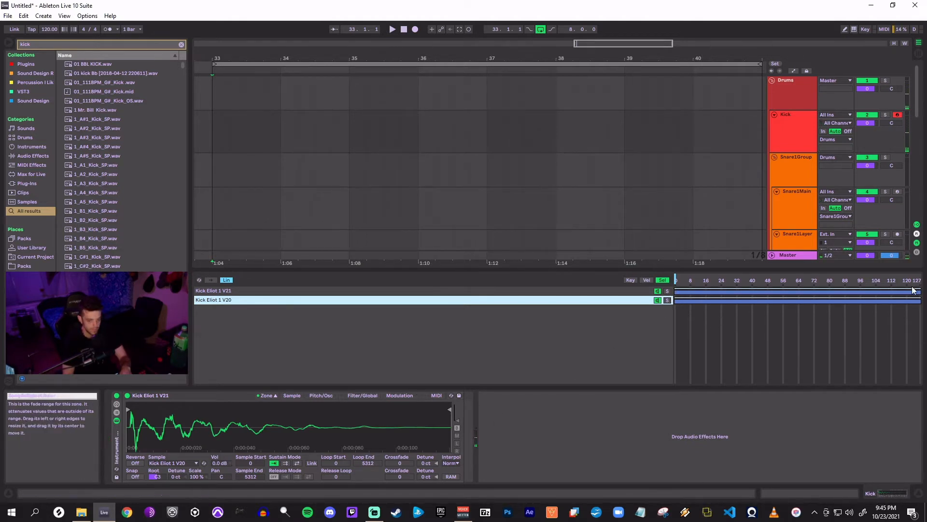
- Split the V21 and V20 select ranges at about 56 so they do not overlap, and test the sample selector
left_click_drag(914, 290, 784, 306)
left_click_drag(675, 300, 784, 304)
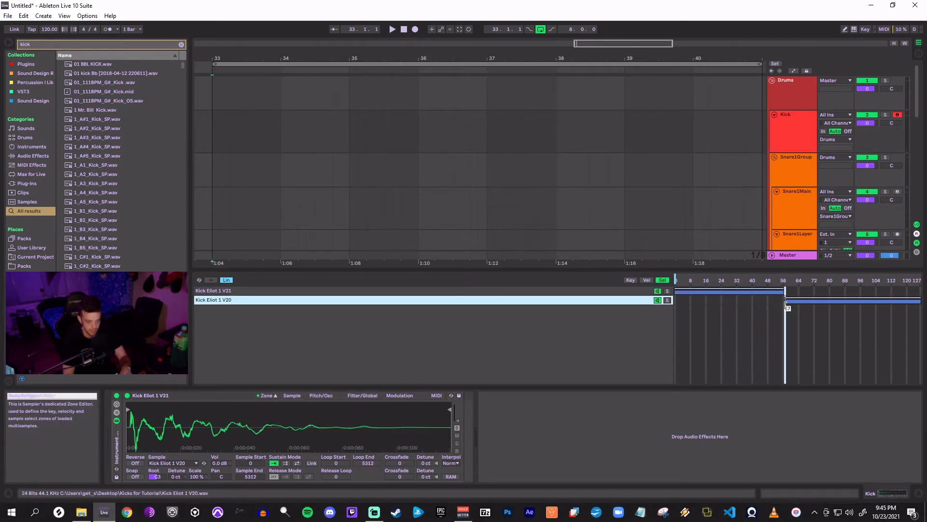
left_click(680, 279)
left_click_drag(676, 280, 692, 280)
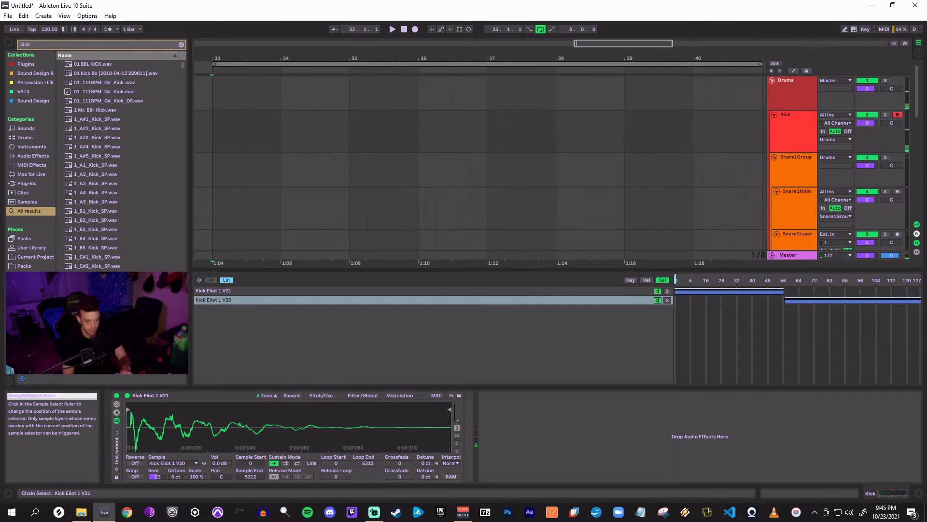
- Delete both kick samples from Sampler's zone list
left_click(422, 305)
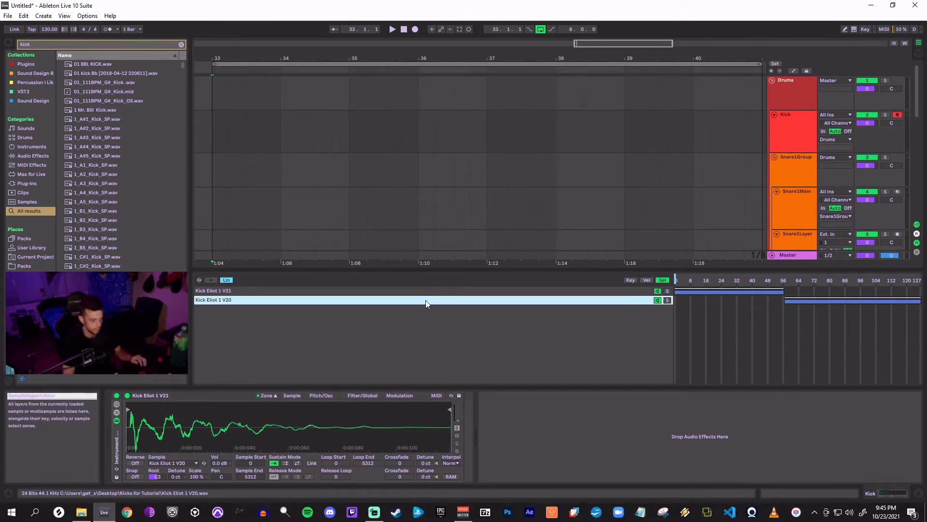
left_click(425, 291, "shift")
key("Delete")
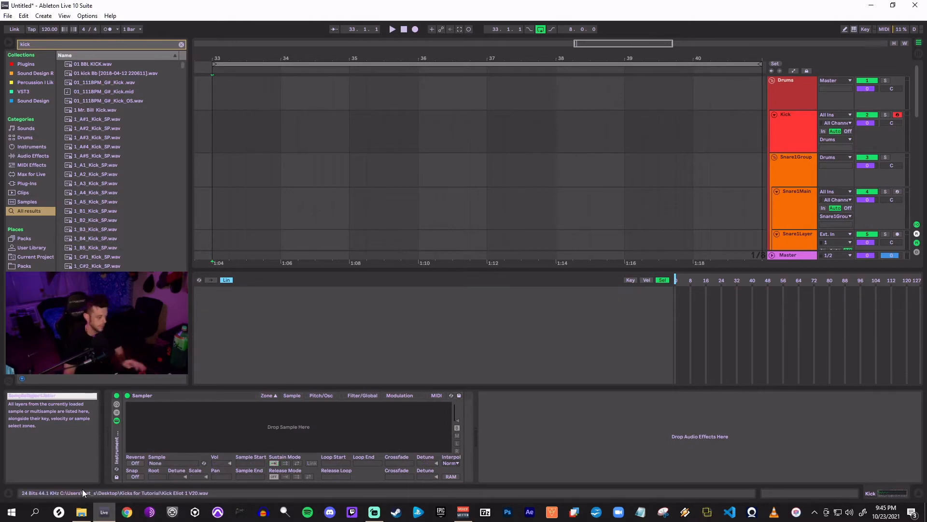
- Add the ten files Kick Eliot 1 V21.wav through V12.wav from the Kicks for Tutorial folder to Sampler's zone list
left_click(81, 512)
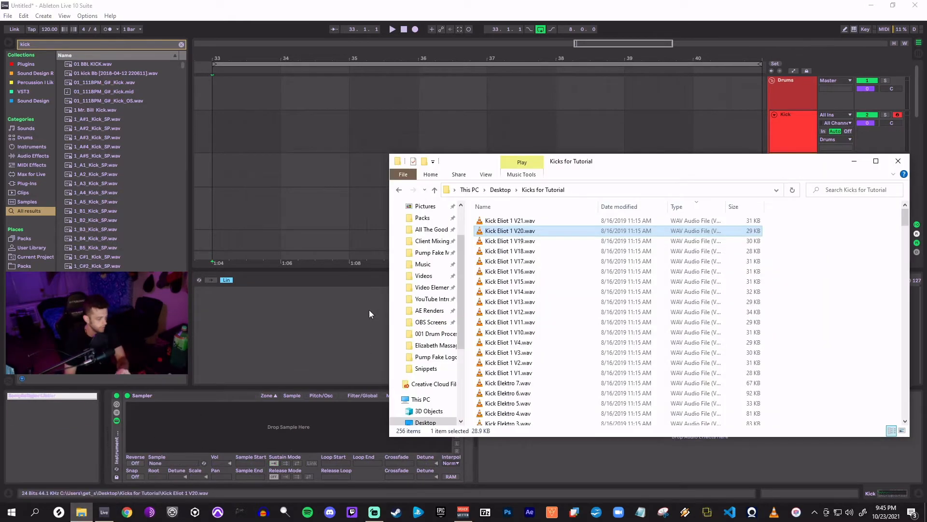
left_click(507, 220)
left_click(516, 311, "shift")
left_click_drag(515, 312, 306, 366)
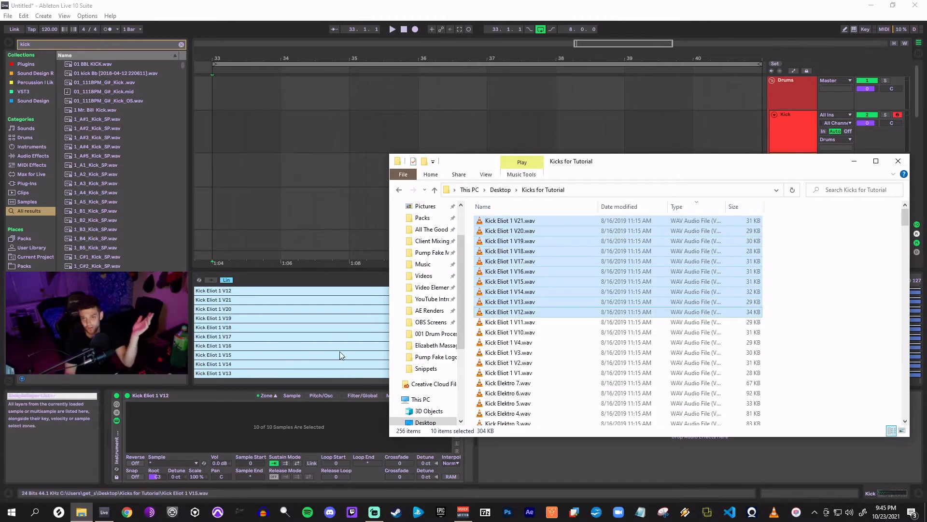
left_click(344, 274)
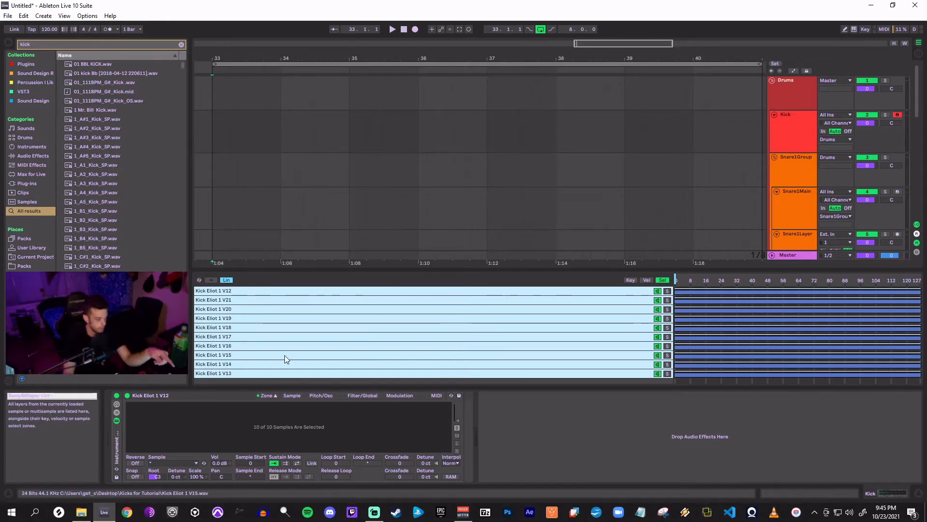
left_click(222, 293)
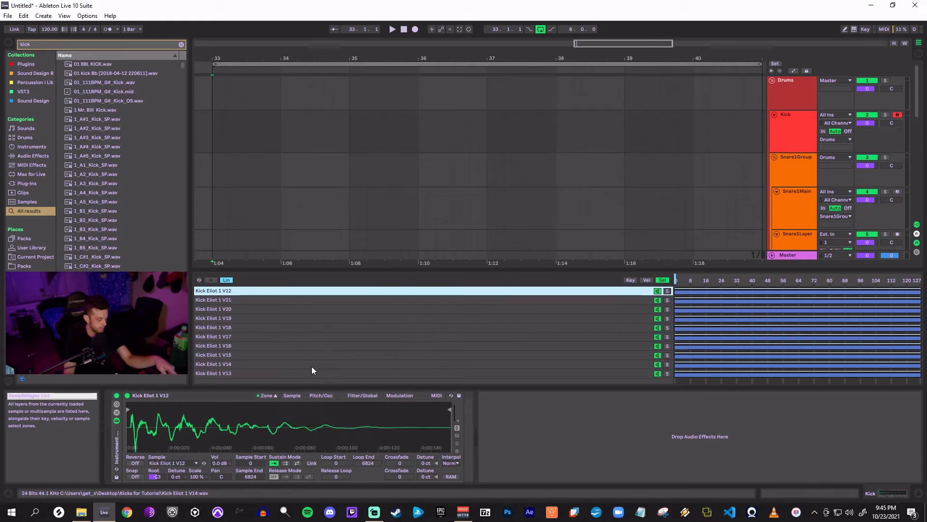
right_click(762, 363)
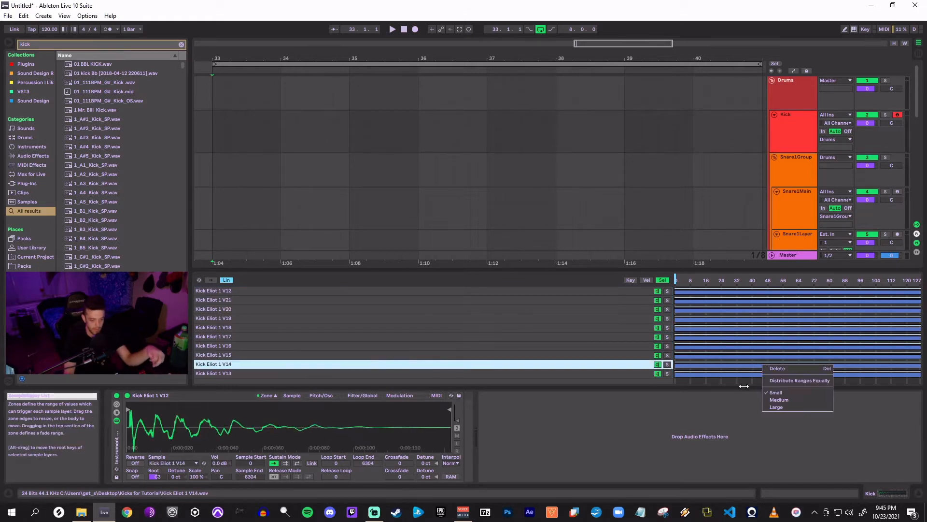
left_click(796, 303)
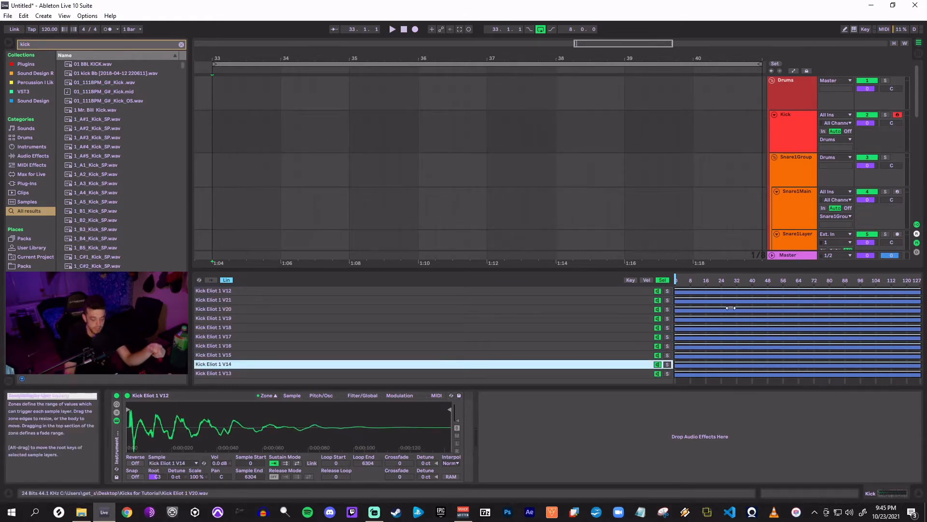
- Distribute the ten kick samples' select ranges equally and map Sampler's sample selector to Macro 1 of the Instrument Rack
right_click(814, 338)
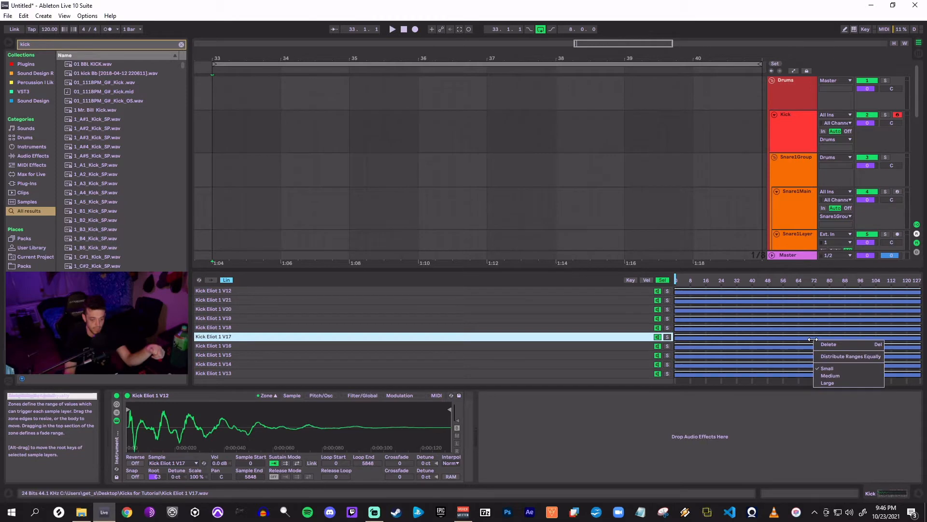
left_click(853, 357)
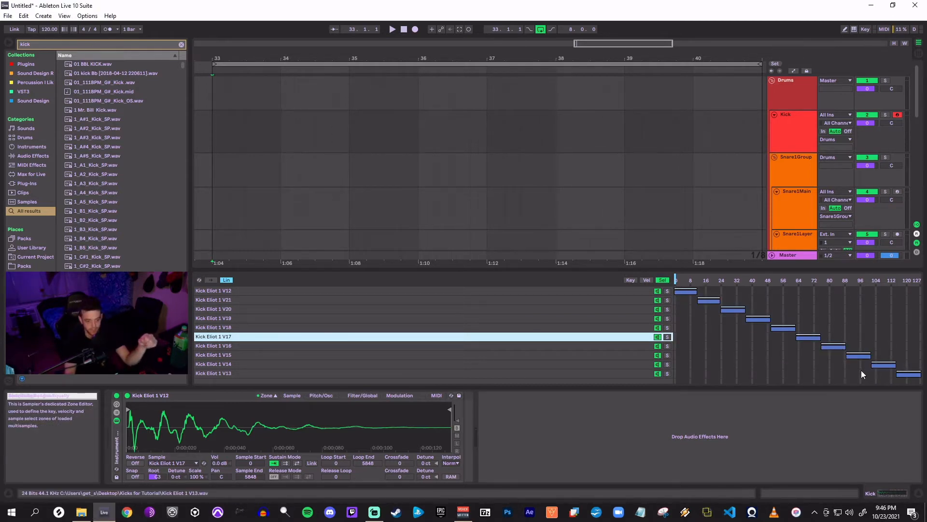
left_click(117, 404)
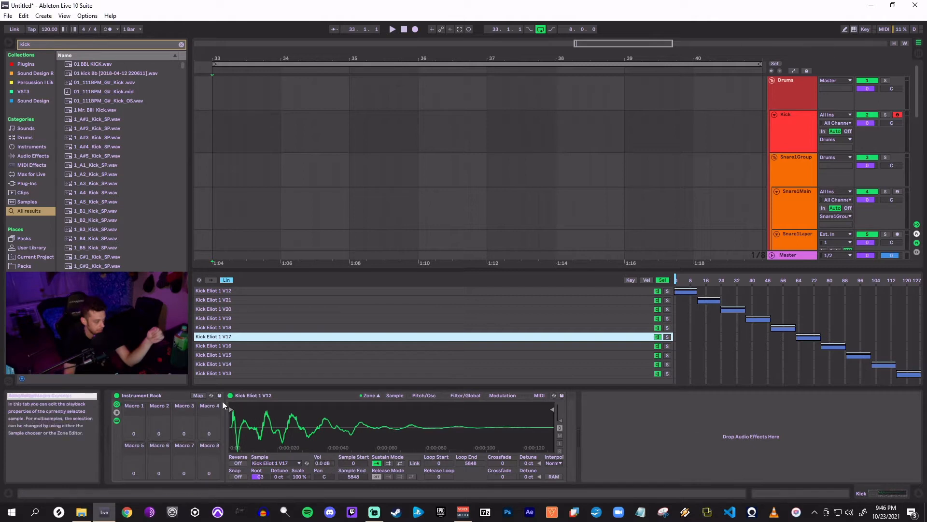
left_click(199, 396)
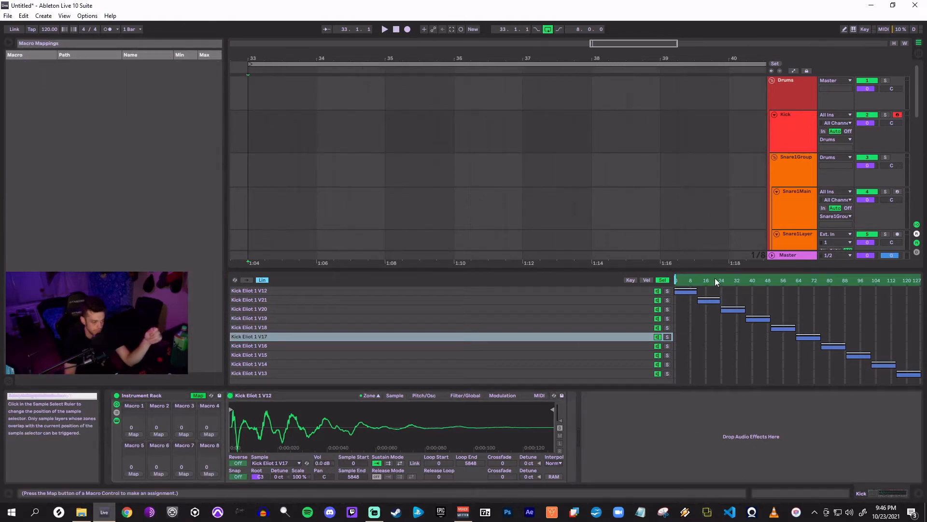
left_click(131, 434)
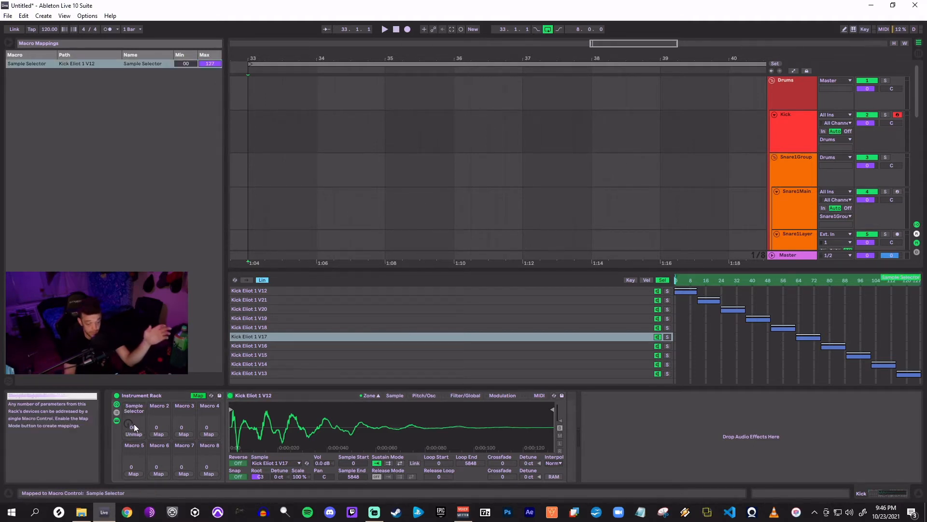
left_click(202, 396)
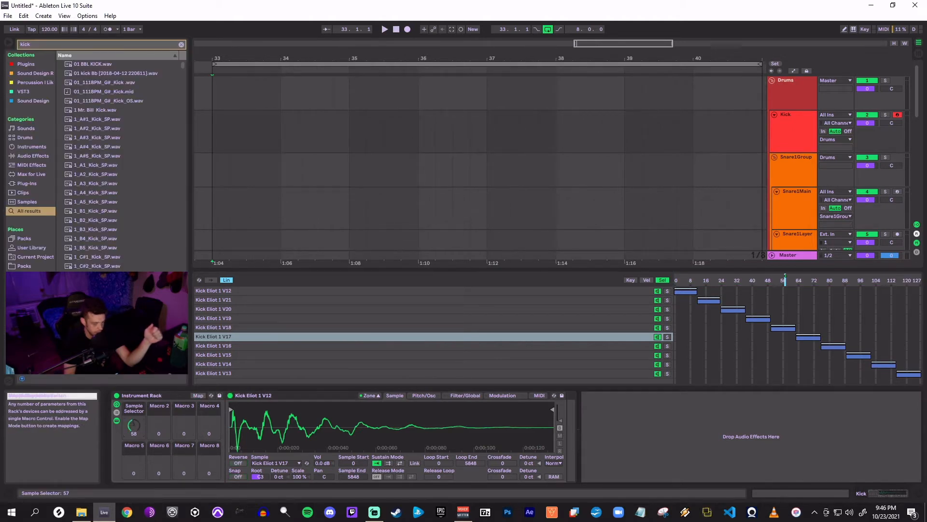
- Test the Sample Selector macro by sweeping it between 0 and 127, and return it to 0
left_click_drag(133, 425, 134, 410)
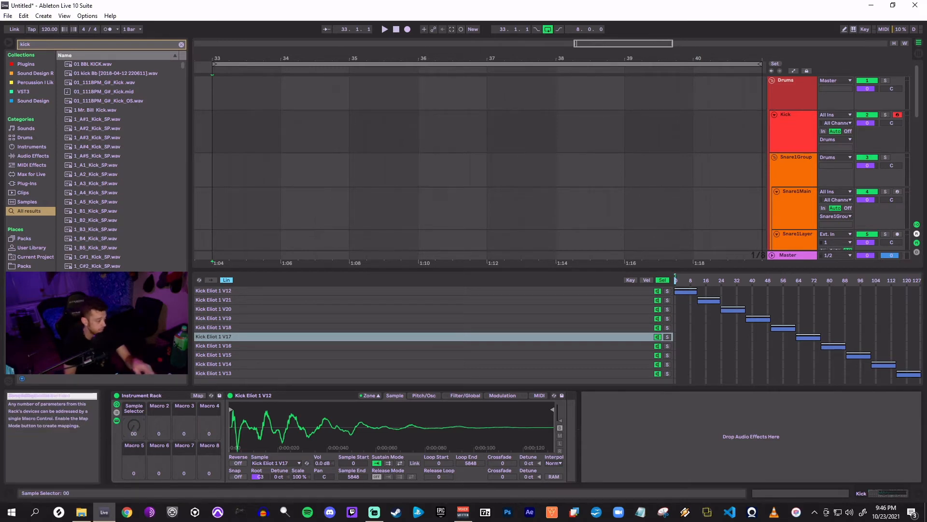
left_click_drag(133, 425, 134, 401)
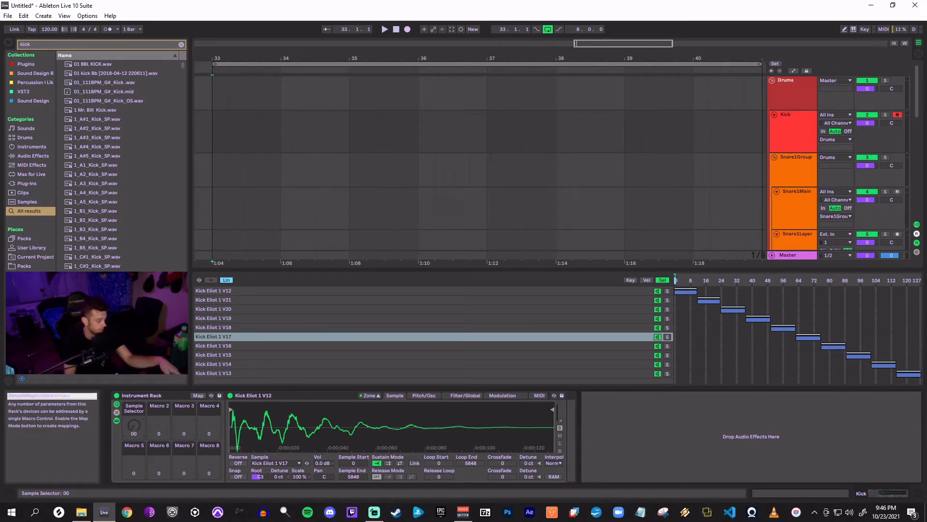
left_click_drag(134, 425, 134, 396)
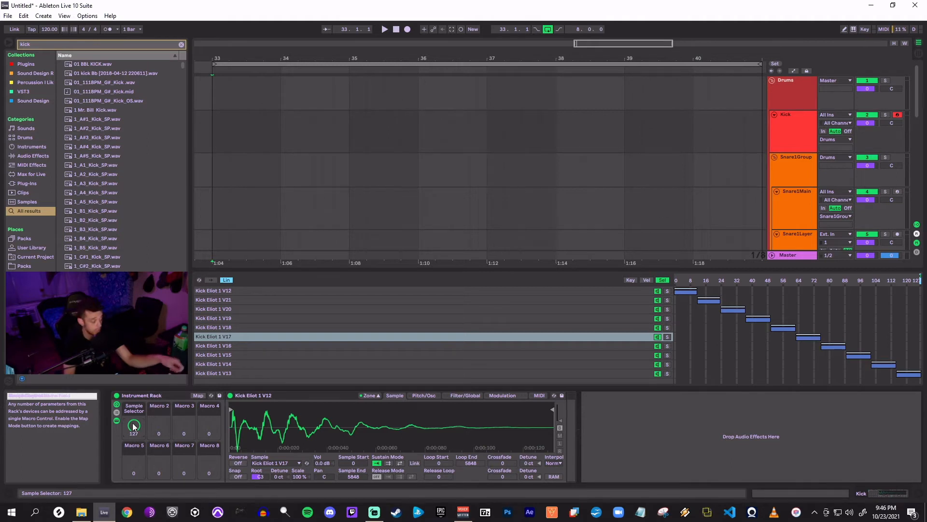
left_click_drag(134, 426, 134, 448)
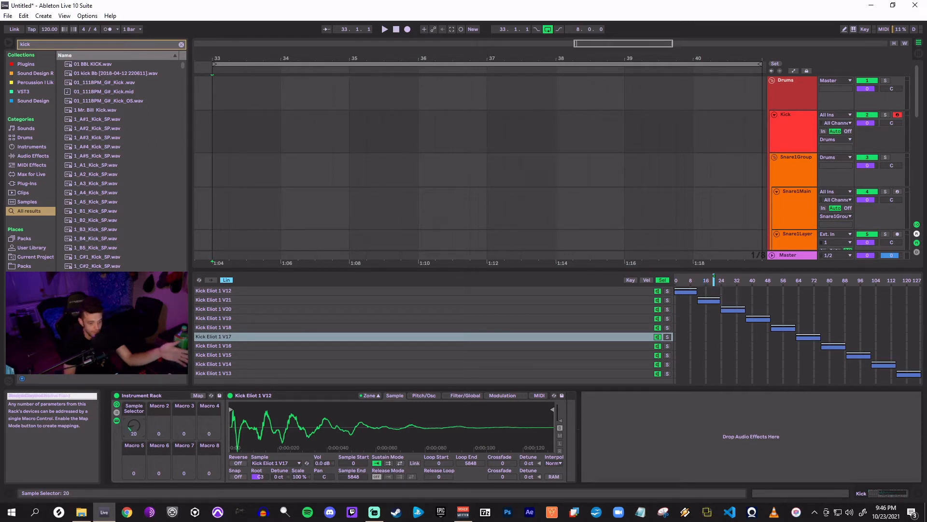
left_click_drag(134, 425, 132, 422)
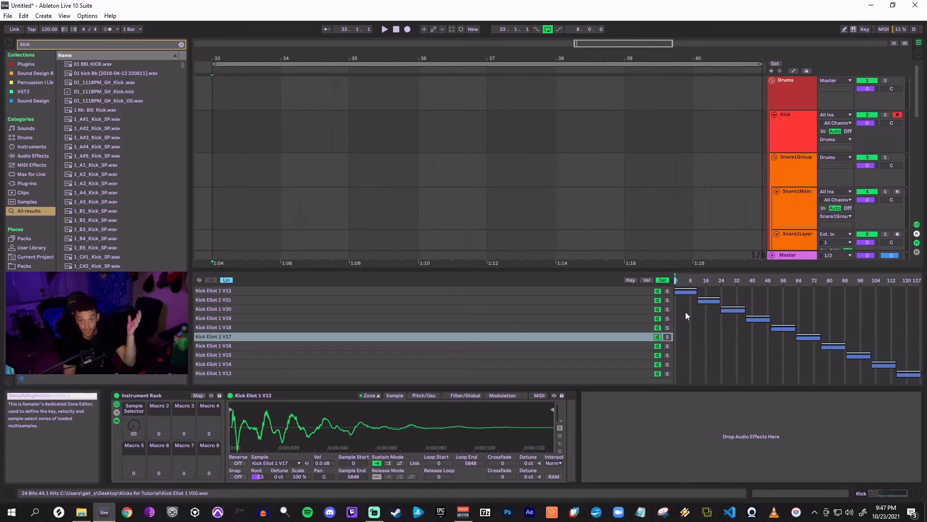
- Shrink the kick samples' select ranges to single consecutive values, from 0 for V12, 1 for V21 and 2 for V20 up to 9 for V13
left_click_drag(697, 291, 675, 305)
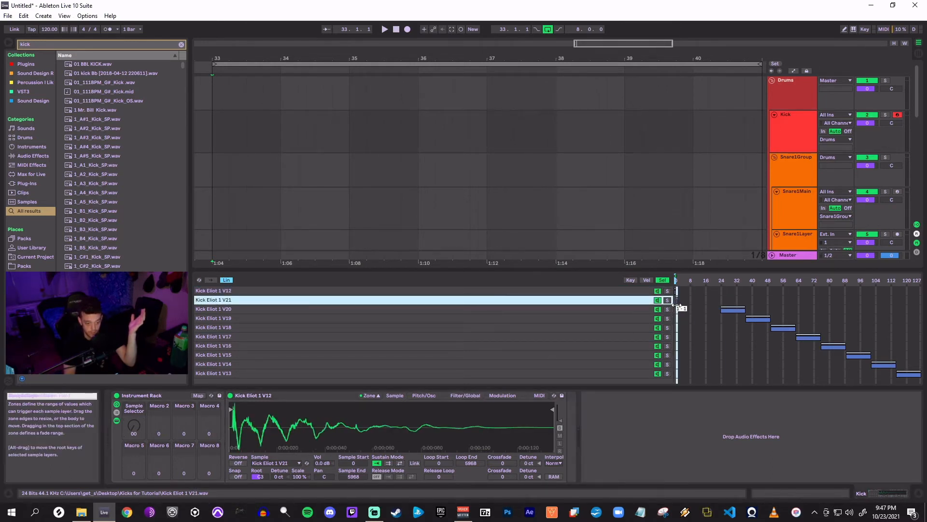
left_click_drag(744, 311, 677, 311)
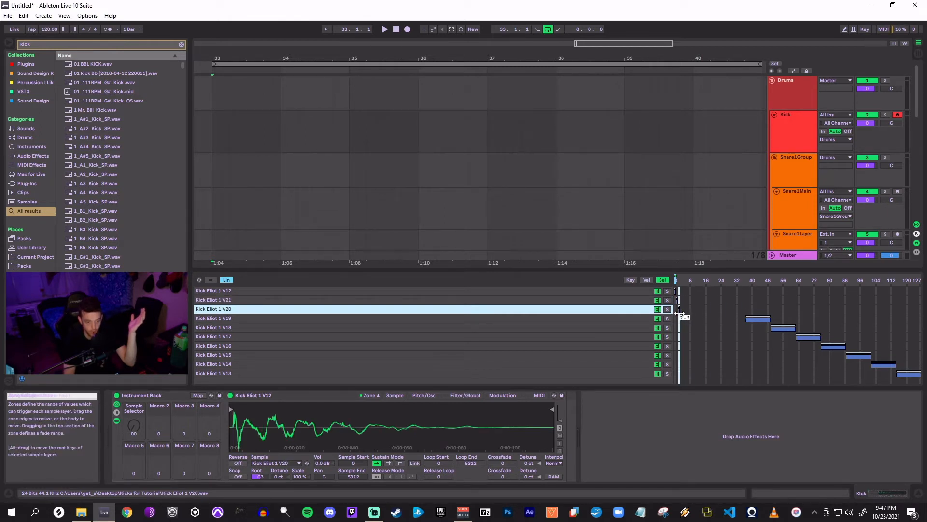
left_click_drag(772, 318, 683, 328)
left_click_drag(808, 338, 685, 337)
left_click_drag(834, 347, 687, 347)
left_click_drag(859, 356, 689, 356)
left_click_drag(884, 365, 691, 365)
left_click_drag(909, 375, 663, 376)
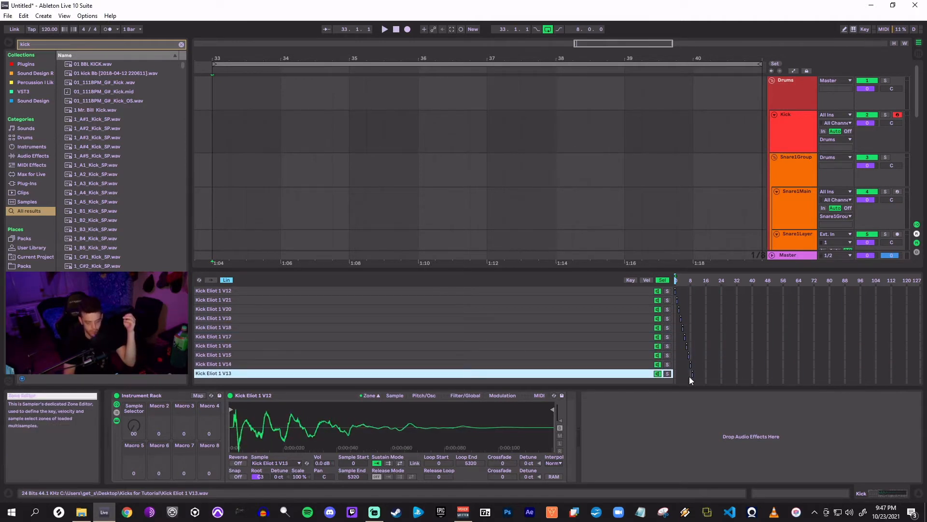
- Set the maximum of the Sample Selector macro mapping to 9
left_click(197, 395)
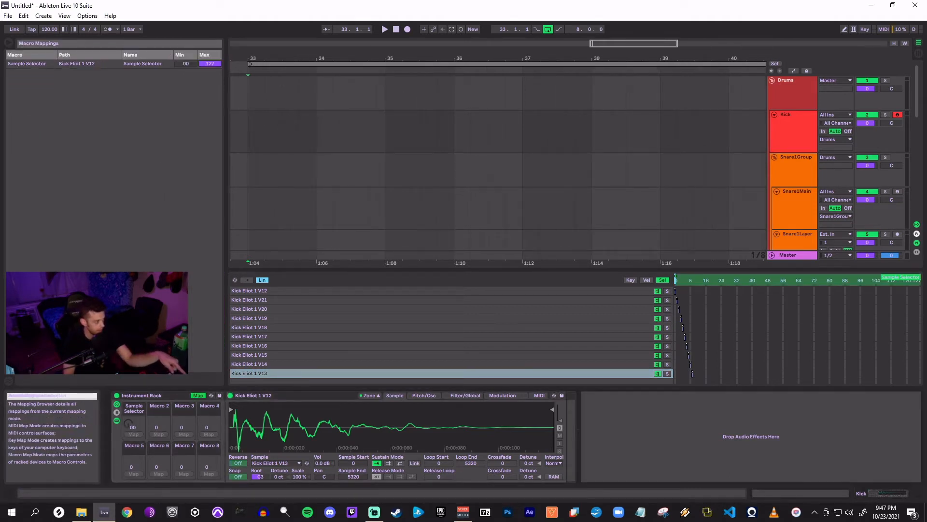
left_click(186, 63)
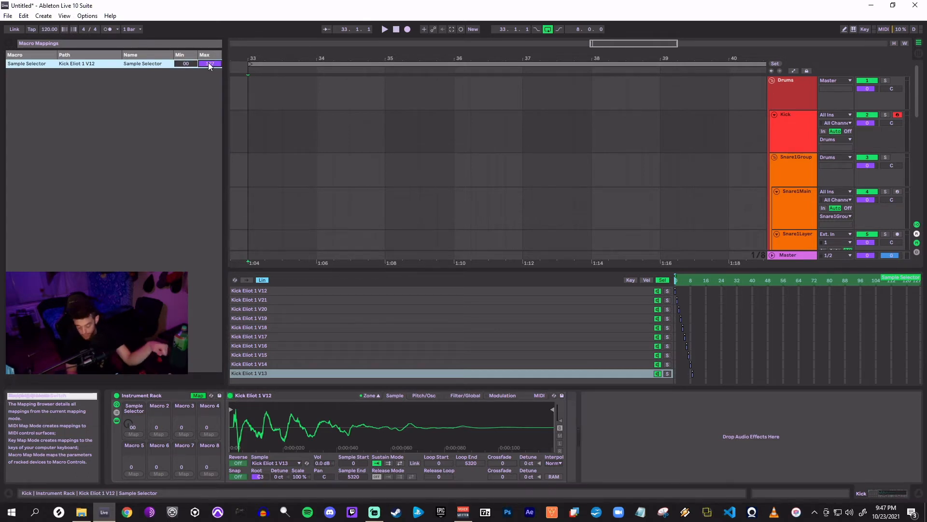
type("9")
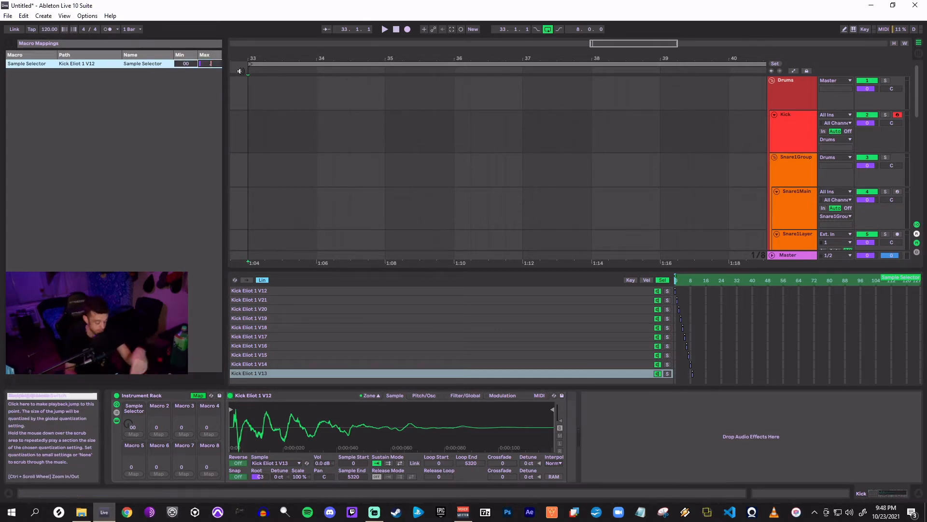
key("Return")
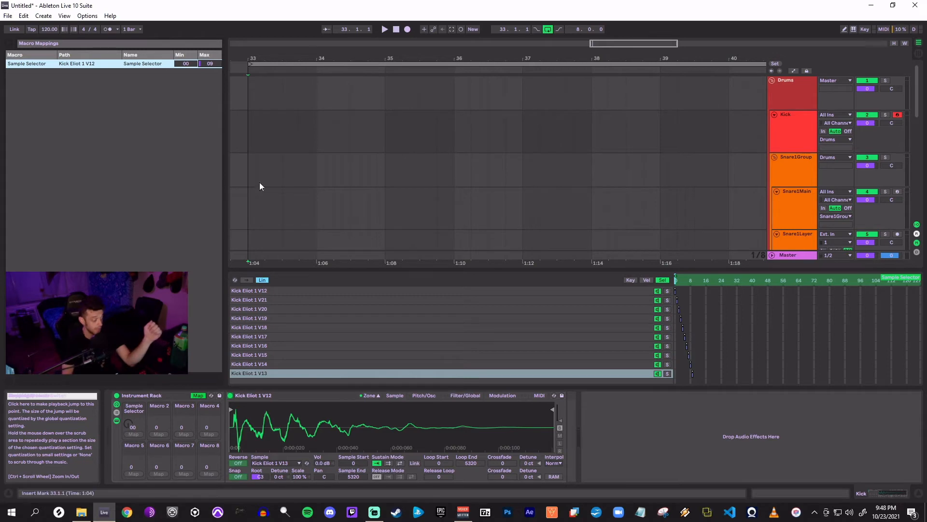
left_click(197, 396)
- Try the Sample Selector macro over the single-value zones, return it to 0, and select the Kick Eliot 1 V12 sample
left_click_drag(140, 436, 140, 414)
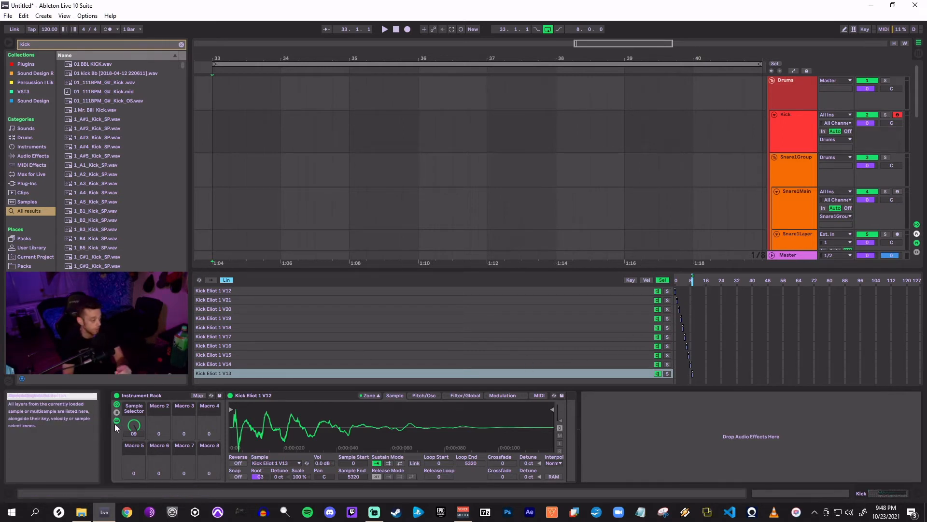
mouse_move(136, 428)
left_mouse_down()
mouse_move(136, 449)
mouse_move(134, 438)
left_mouse_up()
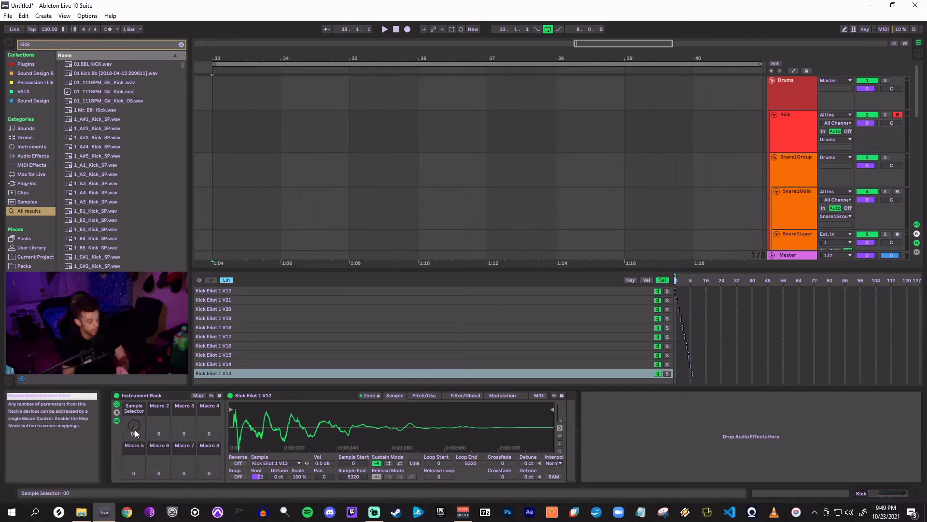
left_click_drag(134, 426, 134, 396)
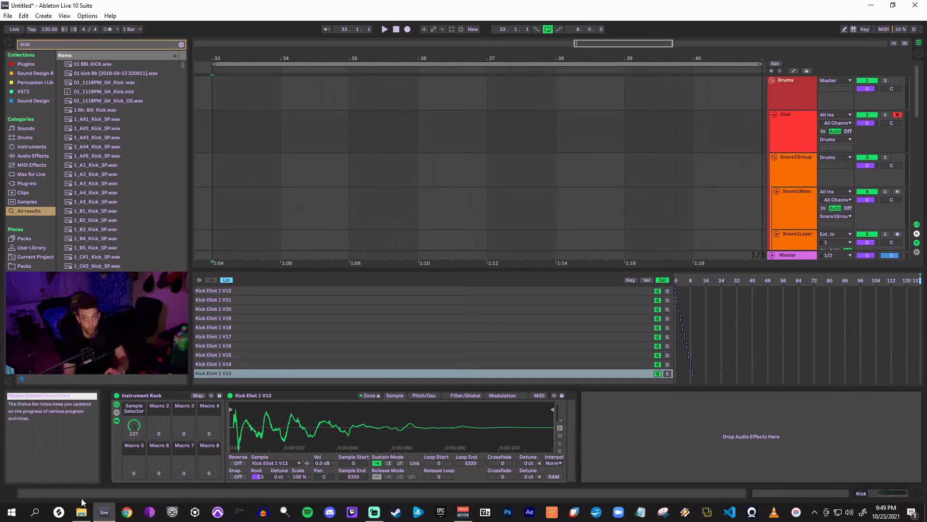
left_click_drag(135, 423, 135, 471)
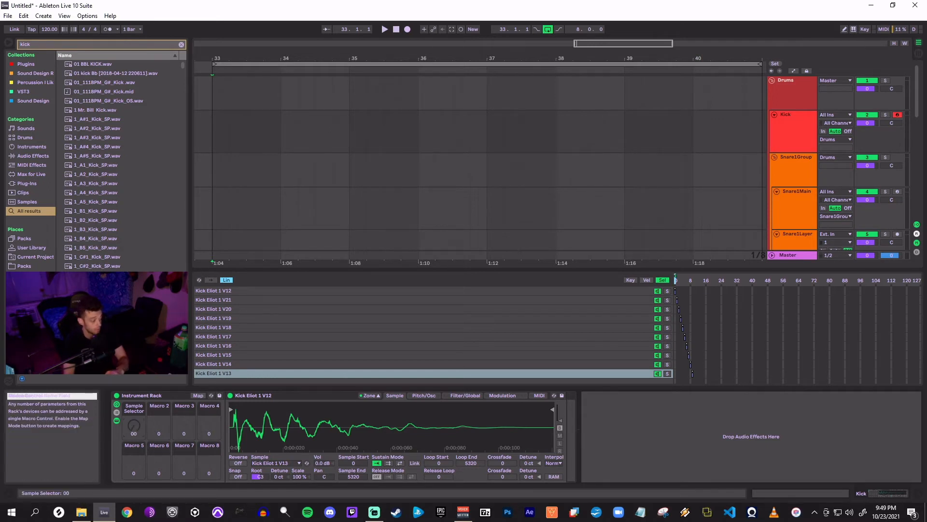
left_click_drag(133, 424, 133, 449)
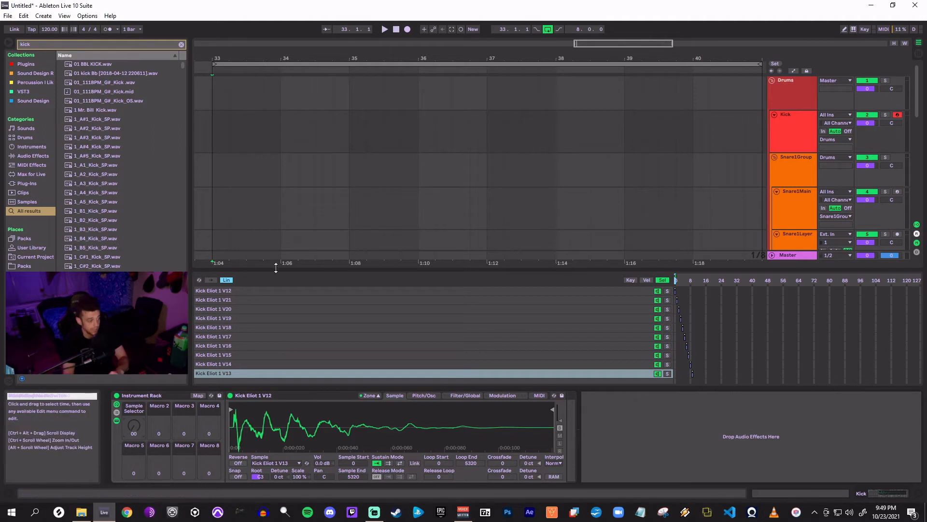
left_click(260, 291)
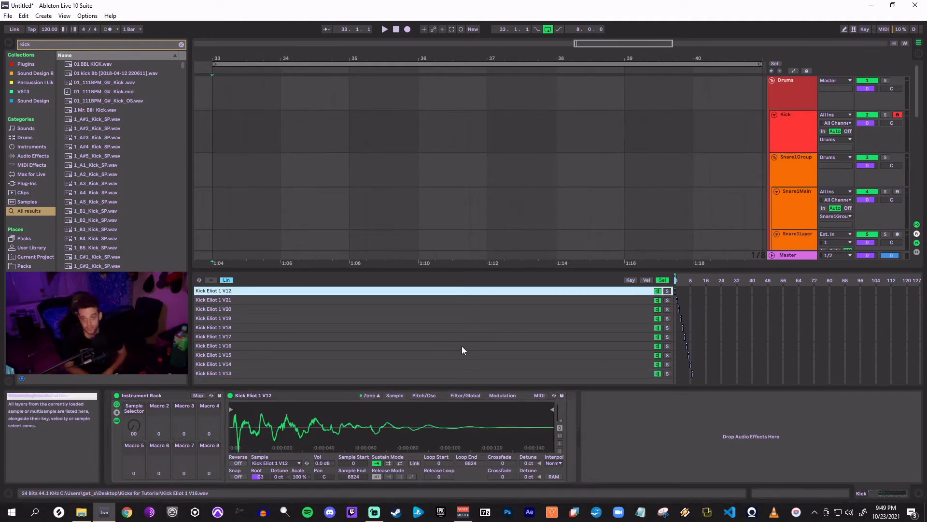
- View the Snare Selector rack on the Snare1Main track and return to the Kick track
left_click(809, 220)
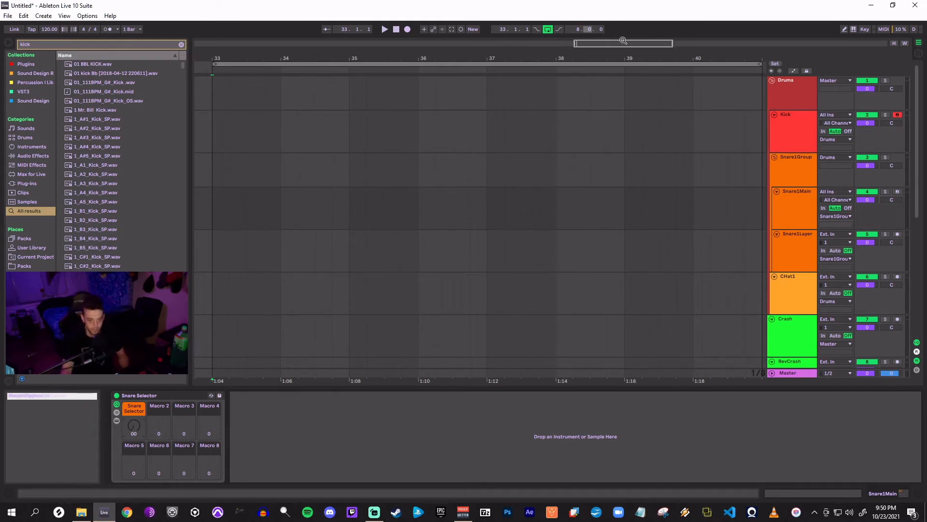
left_click(783, 127)
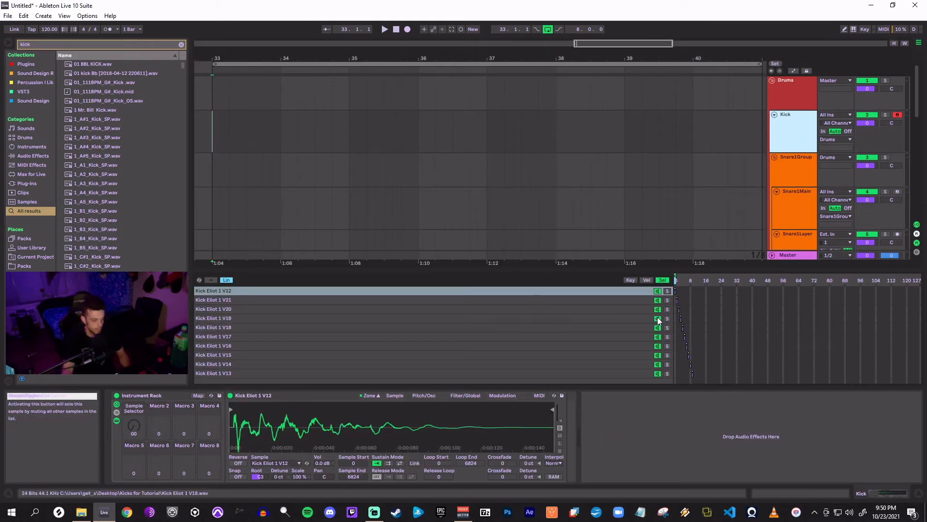
- Delete all ten kick samples from Sampler's zone list
left_click(497, 292)
left_click(481, 373, "shift")
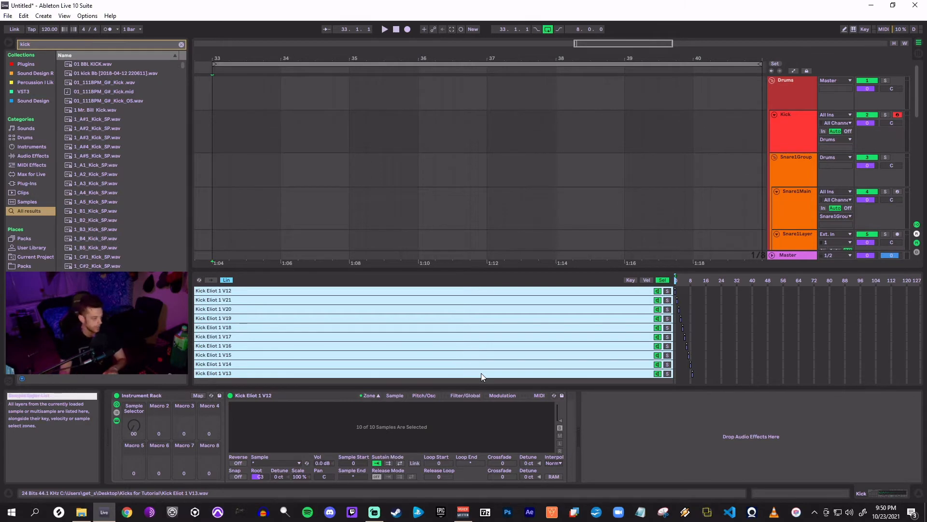
key("ctrl+z")
- Add the 128 WAV files from Kick Eliot 1 V21.wav through Kick DrDriller 7.wav in the Kicks for Tutorial folder to Sampler's zone list
left_click(82, 512)
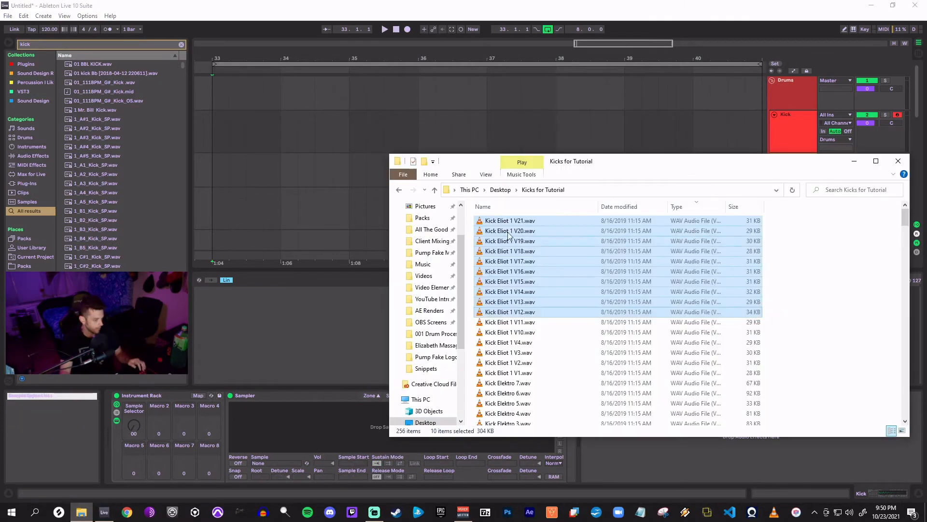
left_click(540, 222)
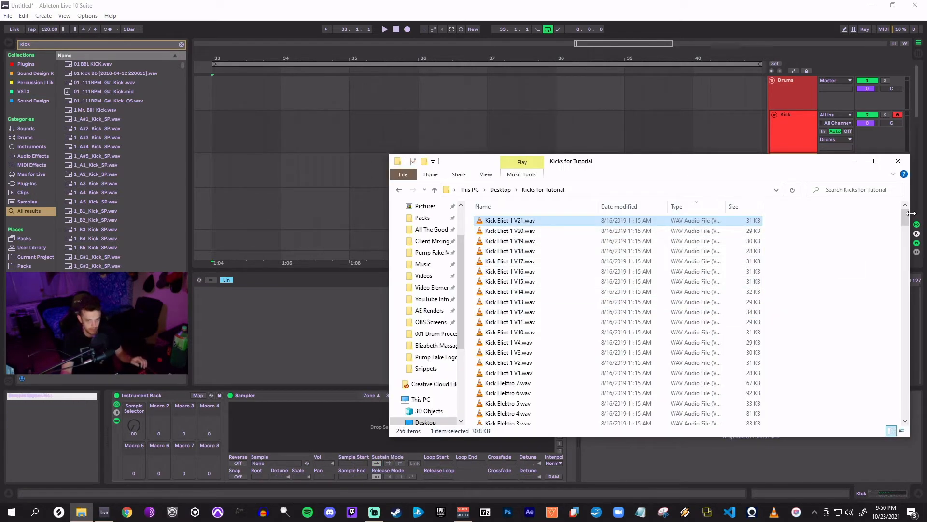
scroll(906, 231, "down", 4)
left_click_drag(905, 237, 633, 215)
left_click(548, 258, "shift")
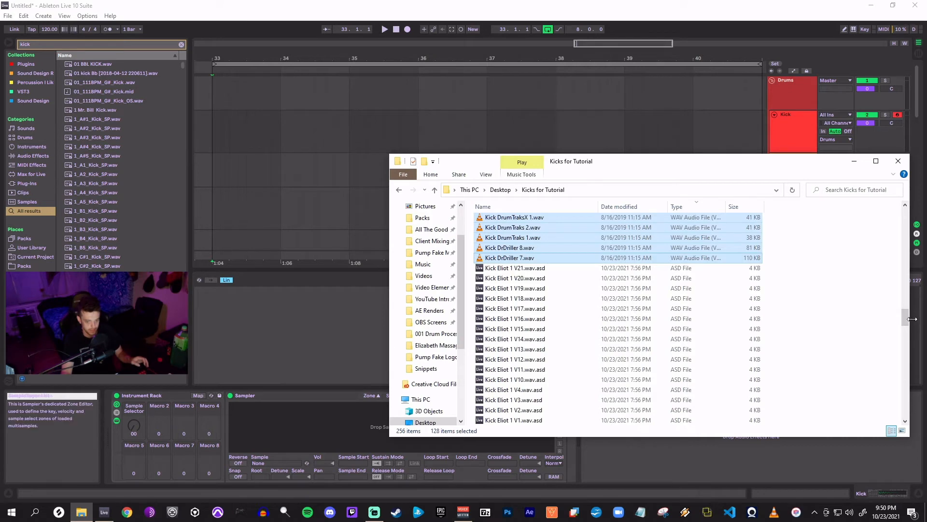
left_click_drag(912, 319, 905, 212)
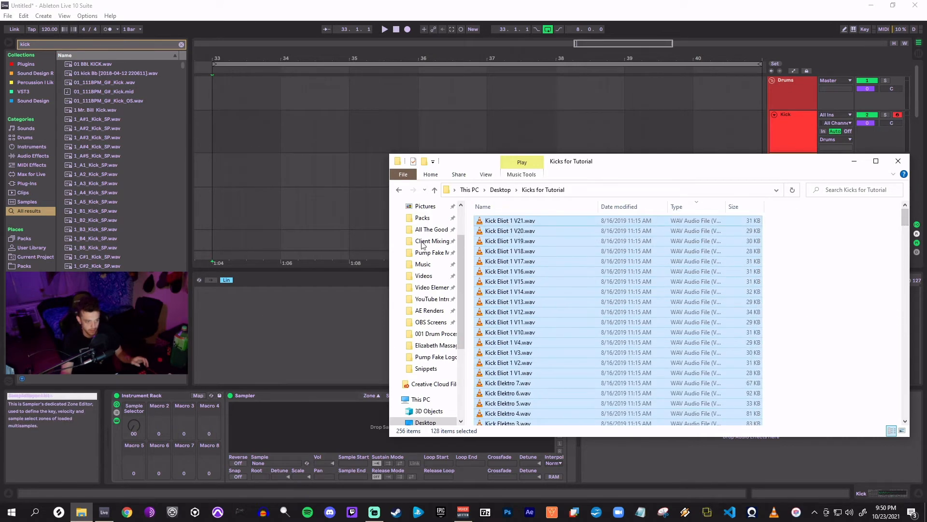
left_click_drag(507, 241, 263, 305)
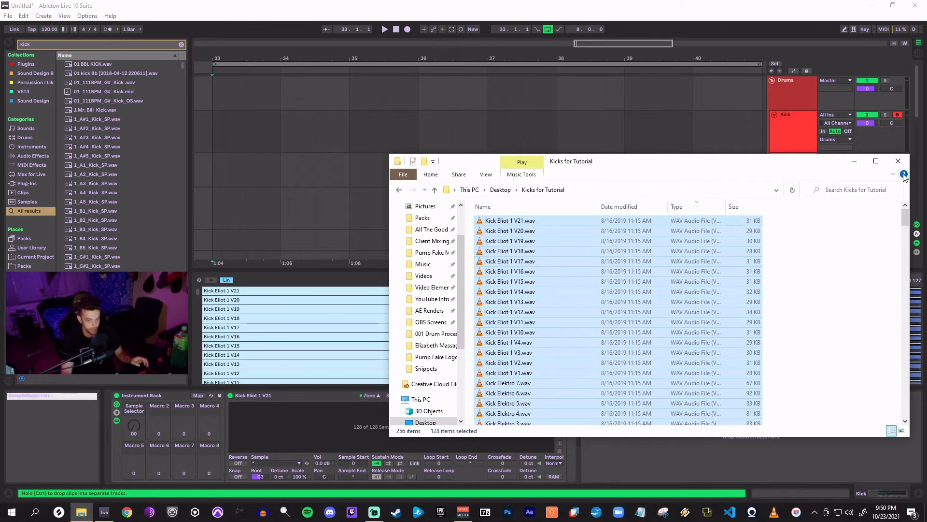
left_click(864, 163)
- Distribute the select ranges of all 128 kick samples equally and check the resulting zones
right_click(723, 315)
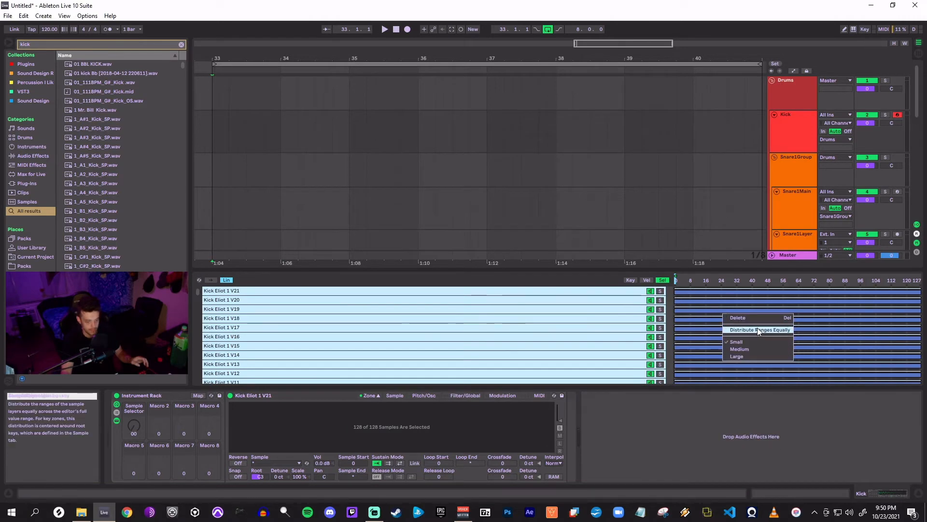
left_click(758, 330)
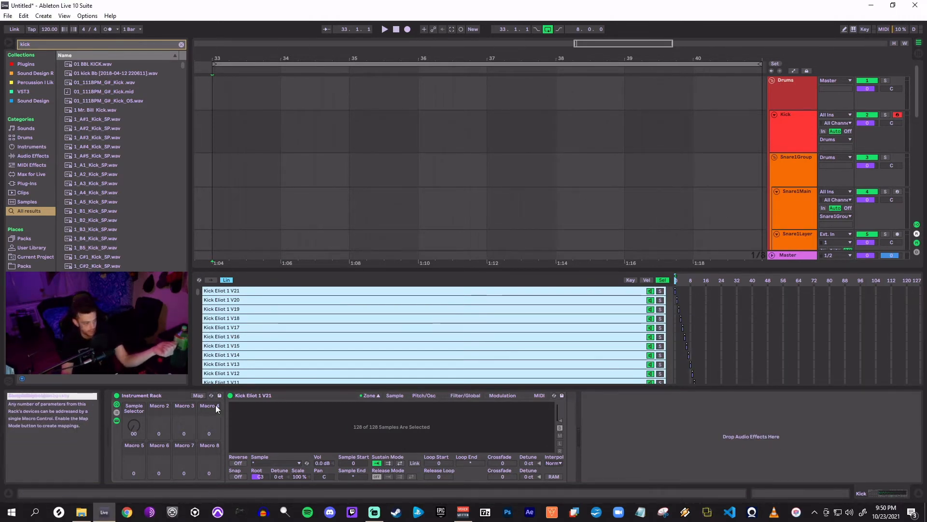
scroll(706, 319, "down", 4)
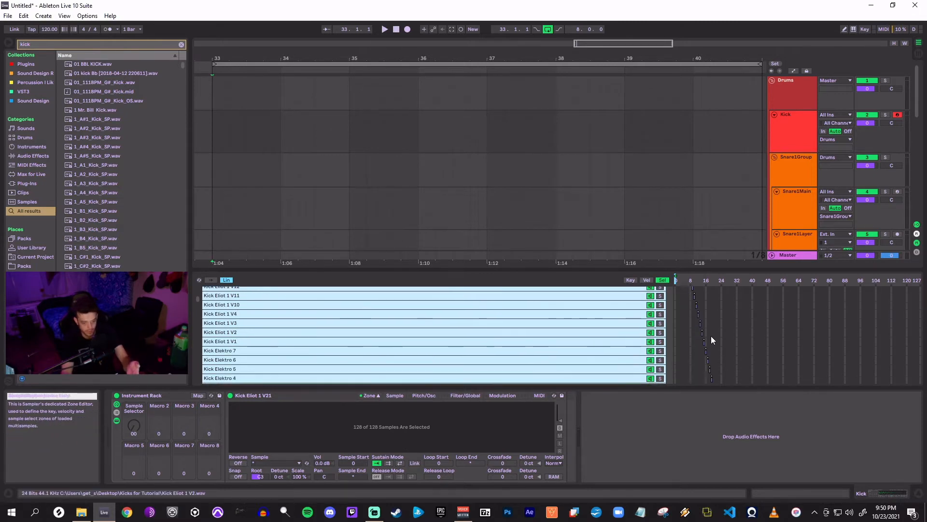
- Look through the distributed select zones of the kick samples and open the Scale value of all 128 samples for editing
scroll(711, 339, "down", 4)
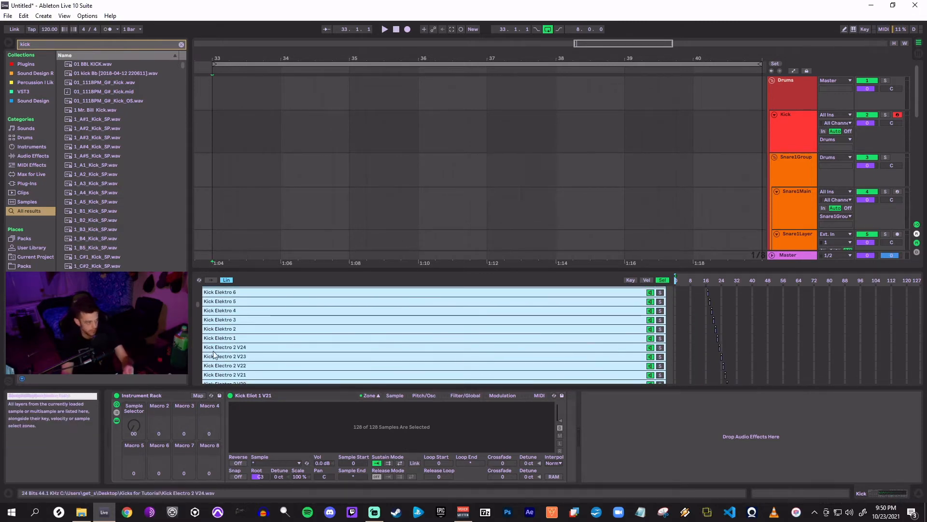
mouse_move(197, 307)
left_mouse_down()
mouse_move(198, 393)
mouse_move(198, 290)
left_mouse_up()
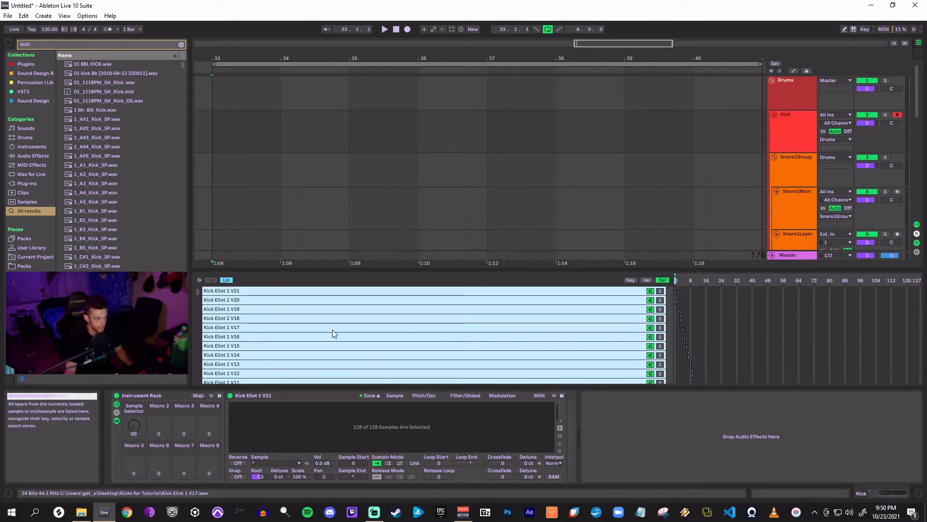
left_click(303, 476)
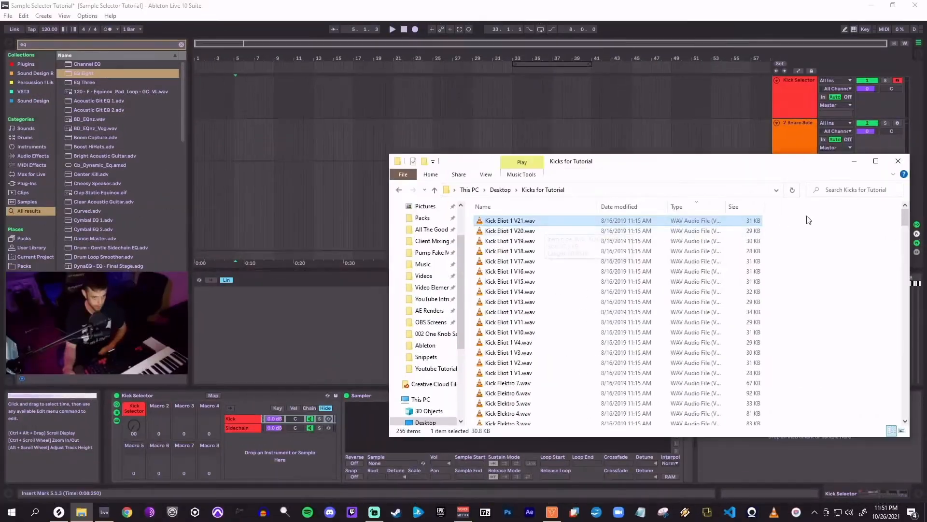
- Add the 128 WAV files from Kick Eliot 1 V21.wav through Kick DrDriller 7.wav to the Kick Selector rack's empty Sampler
left_click_drag(907, 221, 901, 318)
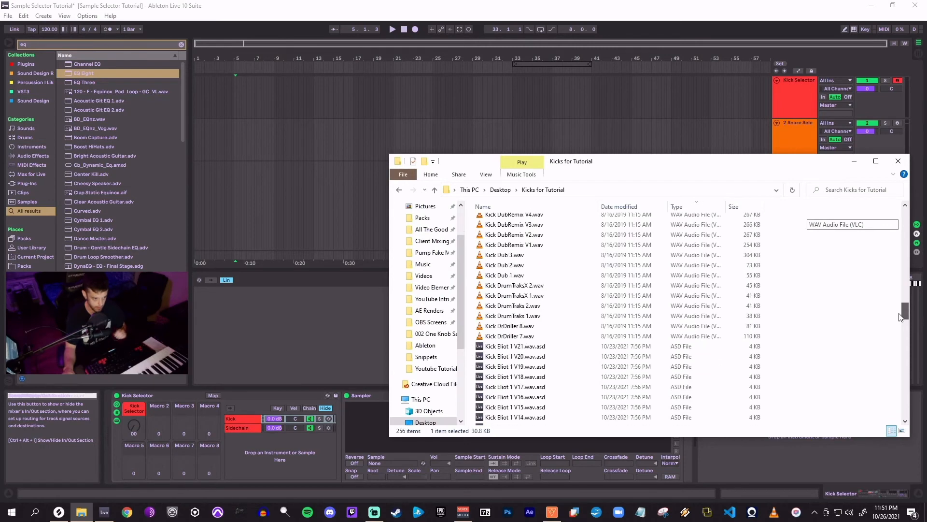
left_click(531, 336, "shift")
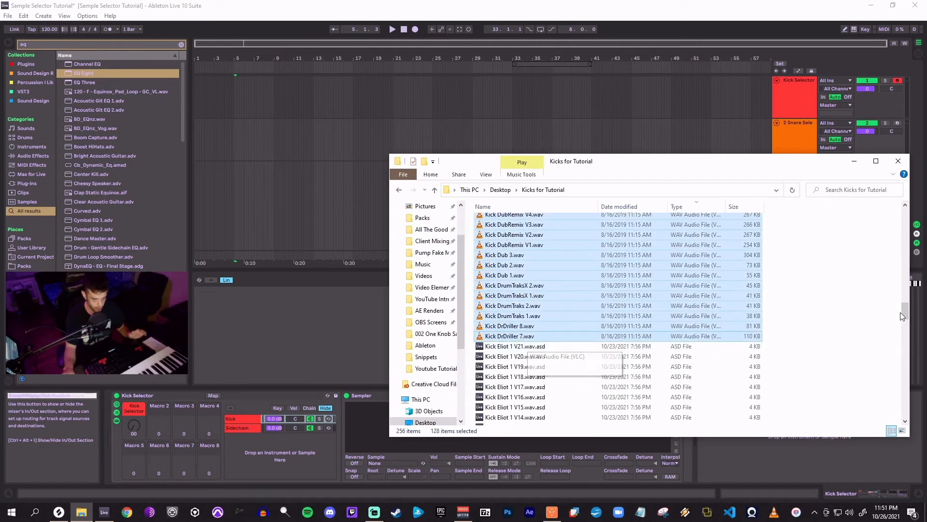
left_click_drag(904, 312, 905, 215)
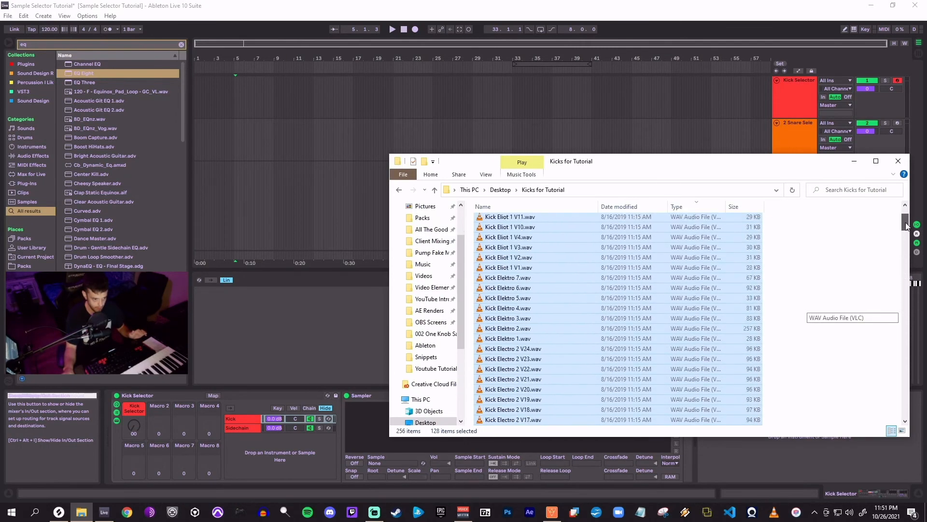
left_click_drag(553, 220, 287, 315)
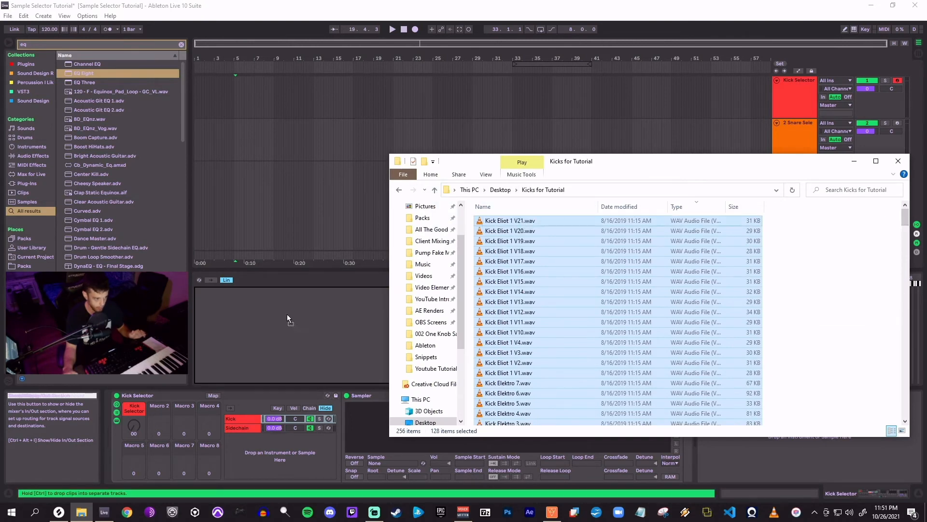
left_click(265, 310)
left_click(264, 292)
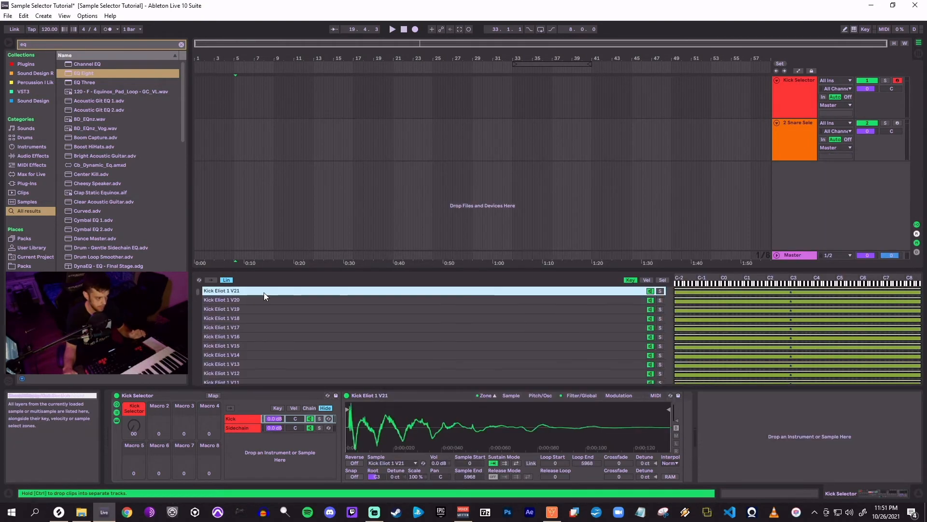
- Set the Scale to 0% individually for the samples Kick Eliot 1 V21, V20 and V19
left_click(413, 477)
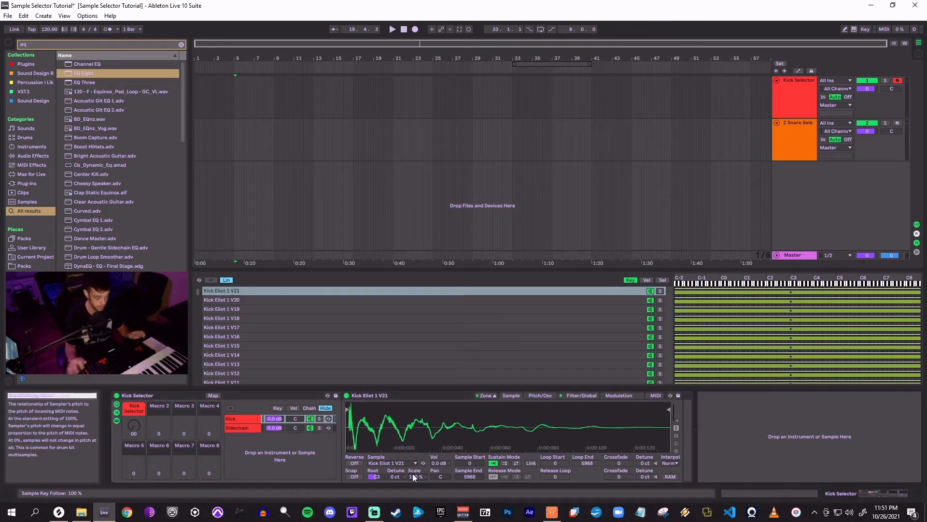
left_click(252, 301)
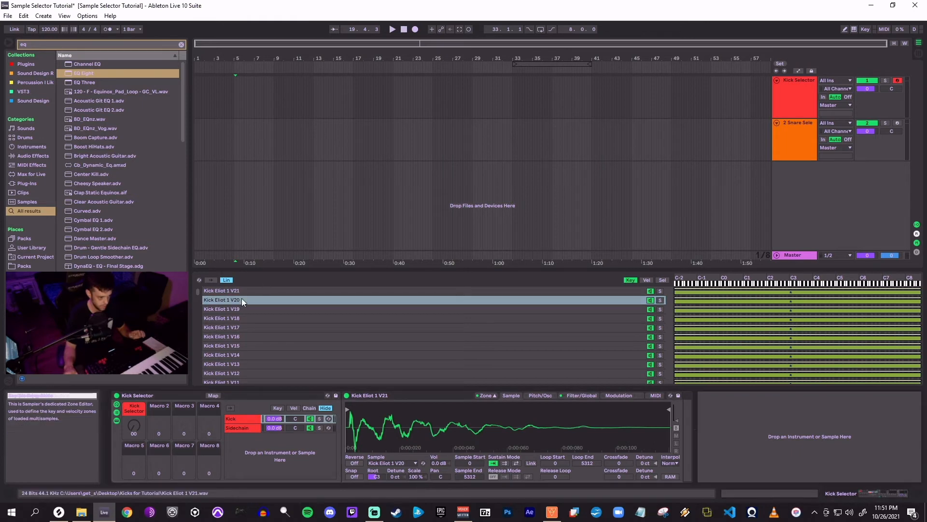
left_click(414, 478)
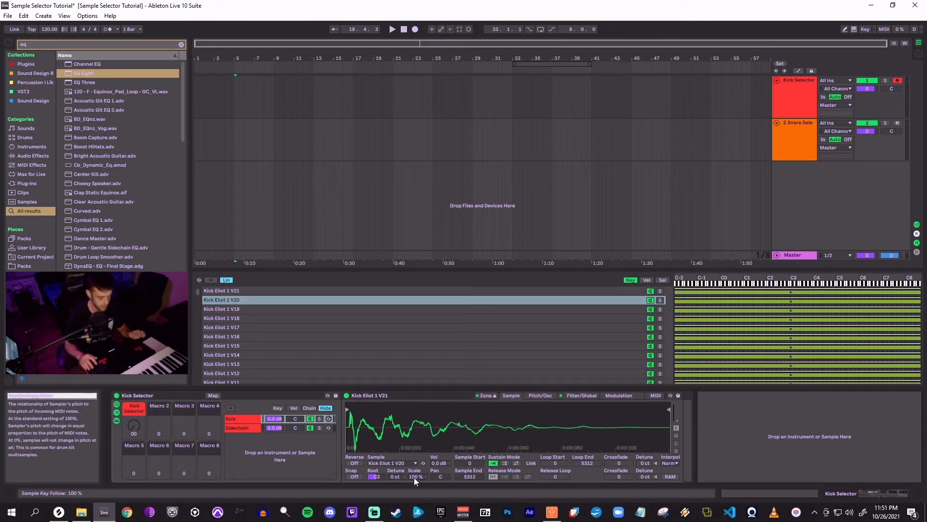
type("0")
key("Return")
left_click(241, 309)
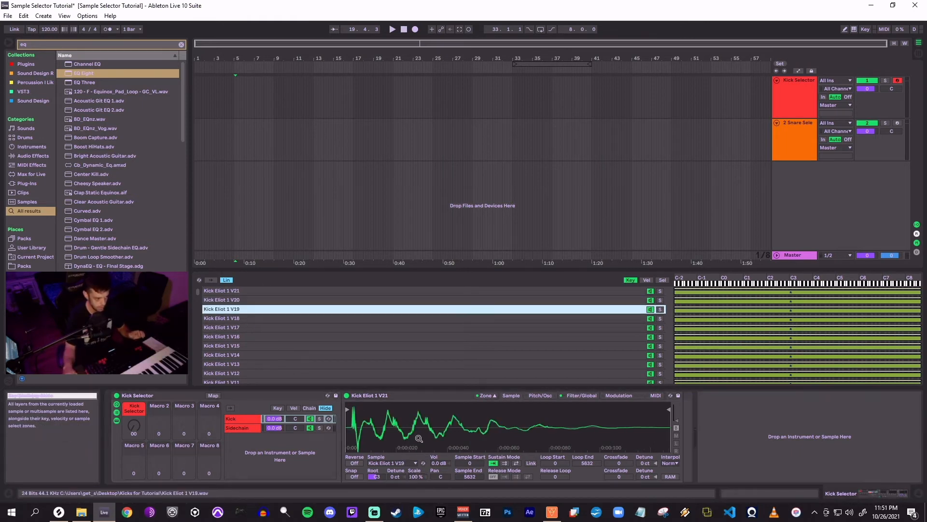
left_click(421, 476)
type("0")
key("Return")
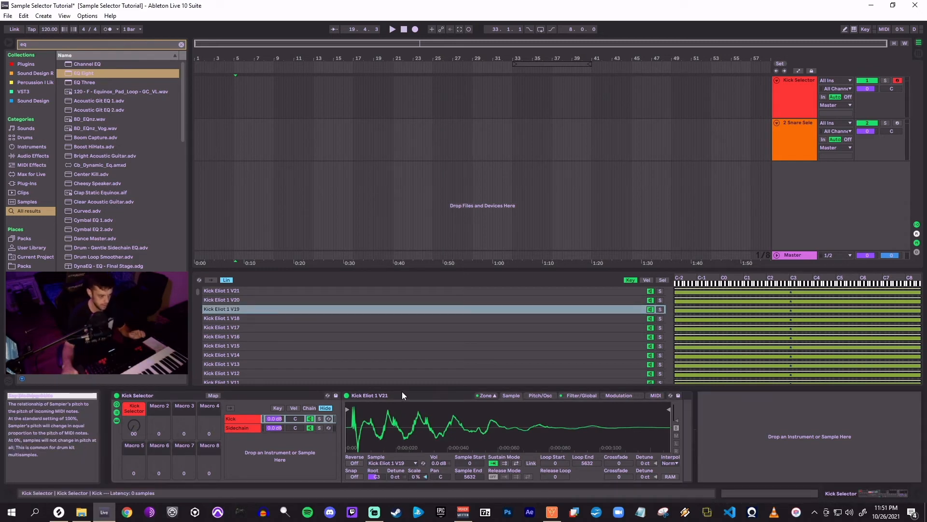
- Select all 128 kick samples in the zone list and set their Scale to 0% together
left_click(229, 291)
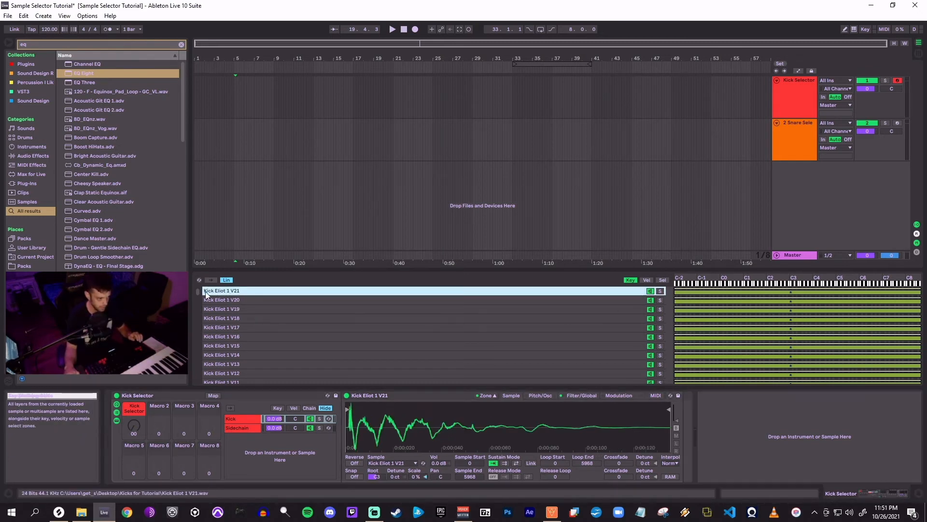
mouse_move(197, 292)
left_mouse_down()
mouse_move(200, 329)
mouse_move(203, 287)
left_mouse_up()
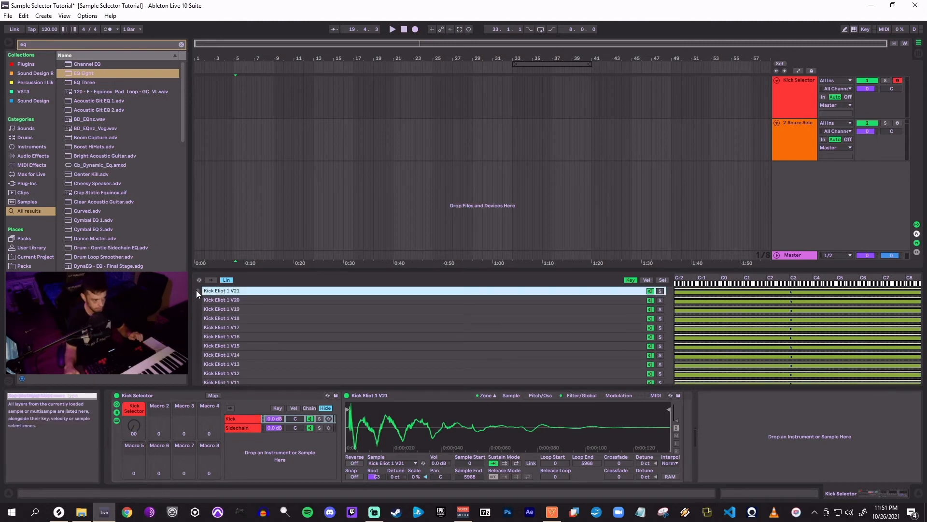
left_click_drag(198, 289, 200, 384)
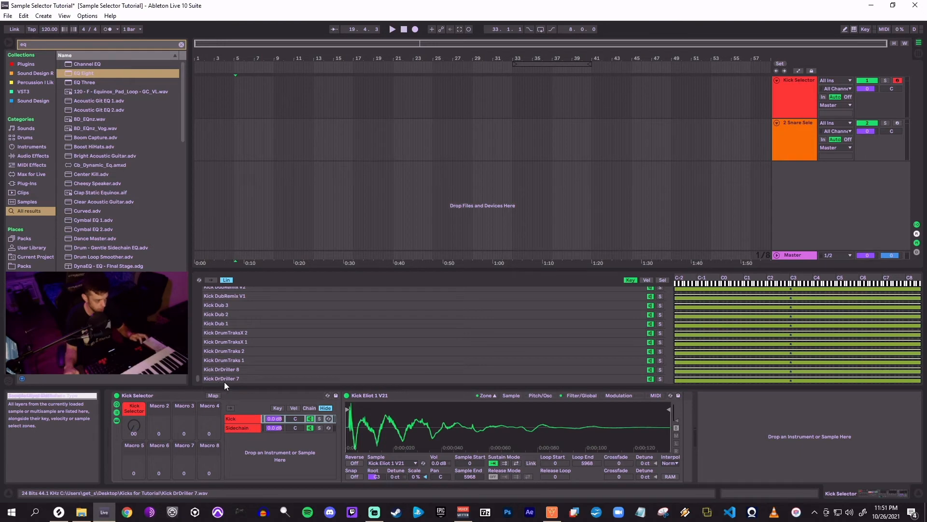
key("ctrl+a")
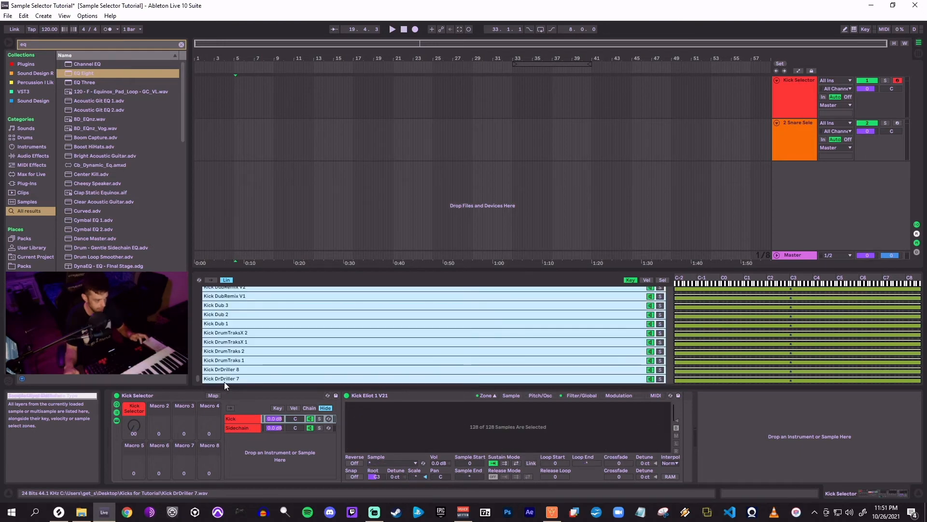
left_click(416, 477)
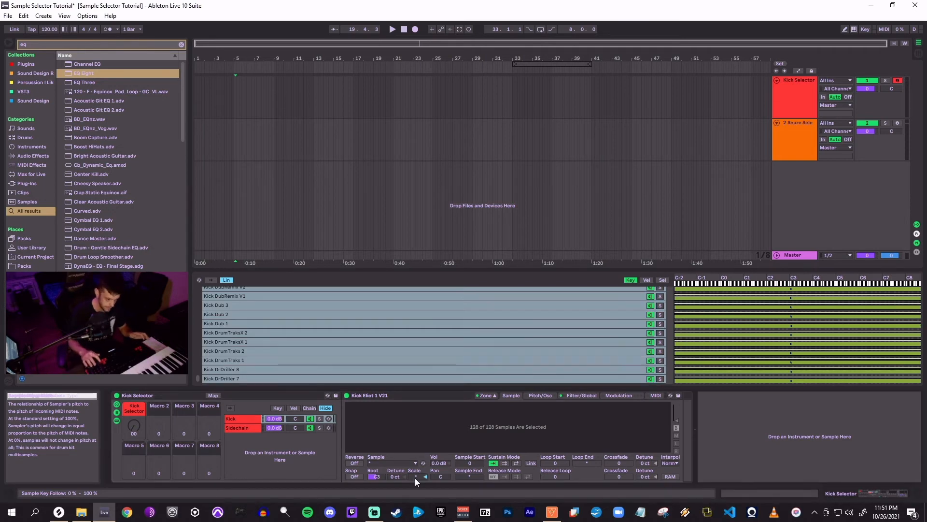
type("0")
key("Return")
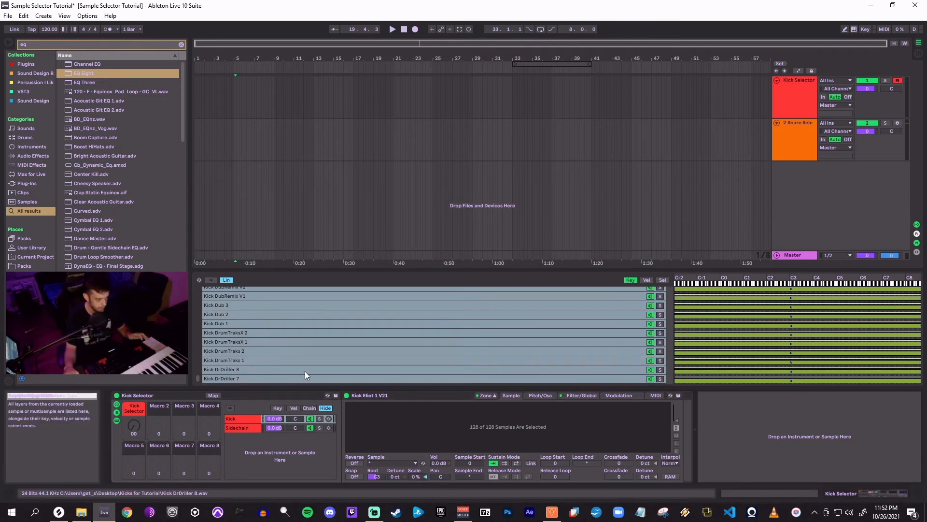
- Step upward through the individual samples from Kick DrumTraks 1 to check the Scale value of each one
left_click(263, 359)
key("Up")
key("Up")
key("Up")
key("Up")
key("Up")
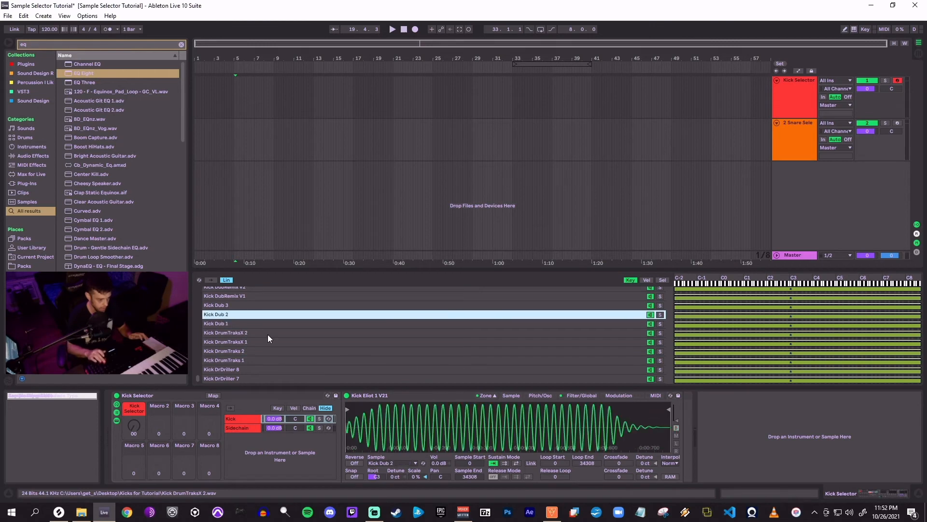
key("Up")
key("Up")
key("Up")
key("Up")
key("Up")
key("Up")
key("Up")
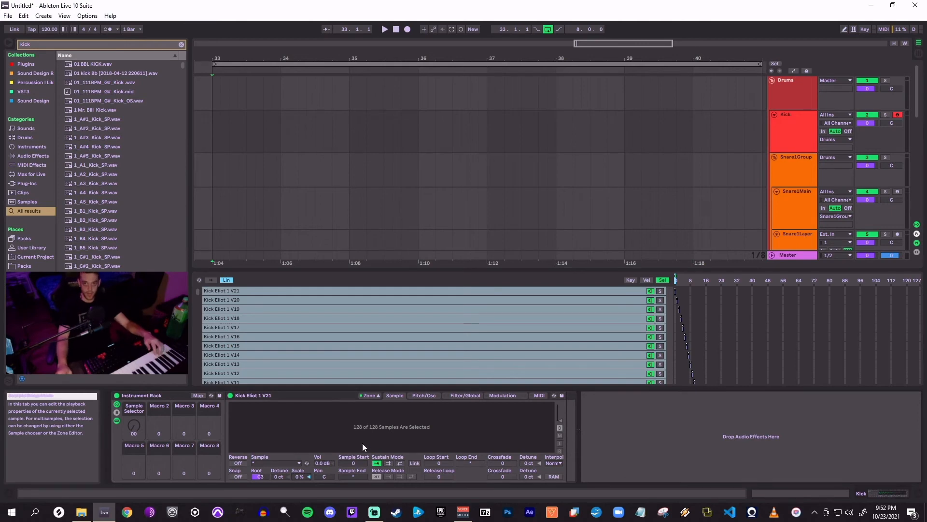
- Review Sampler's filter, volume envelope and sample settings on the Kick track and hide the zone editor
mouse_move(133, 425)
left_mouse_down()
mouse_move(134, 390)
mouse_move(134, 425)
left_mouse_up()
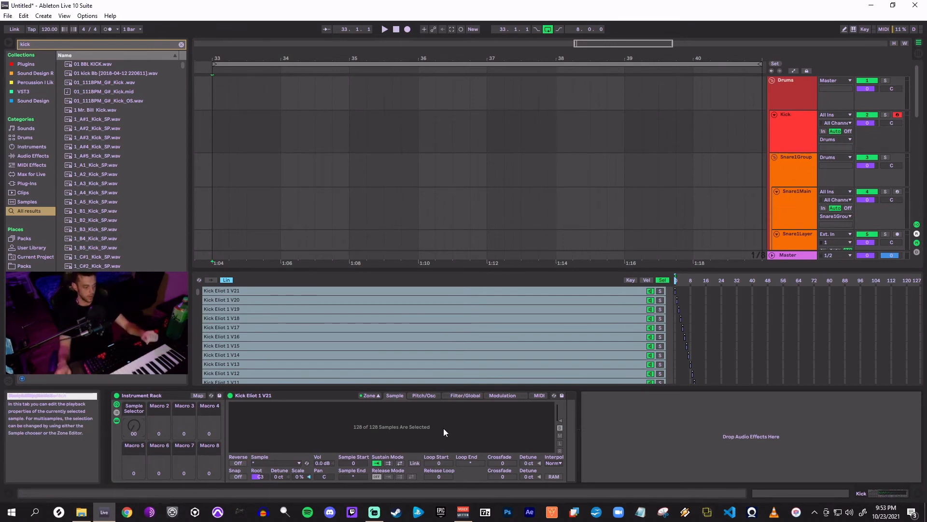
left_click(473, 395)
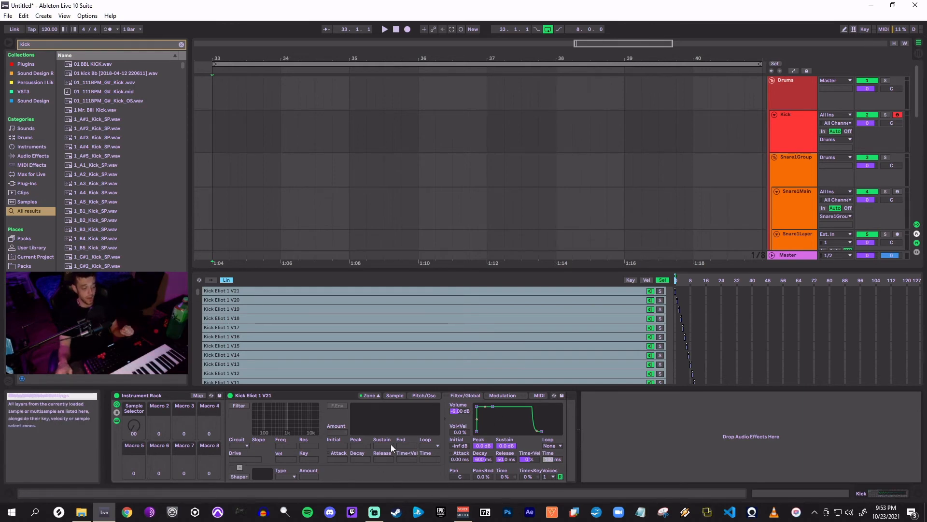
left_click(419, 397)
left_click(400, 395)
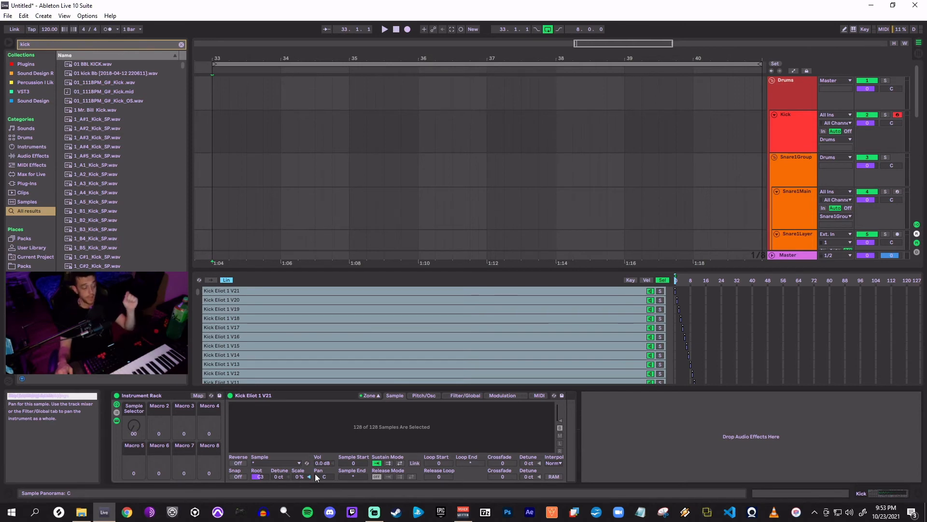
left_click(468, 395)
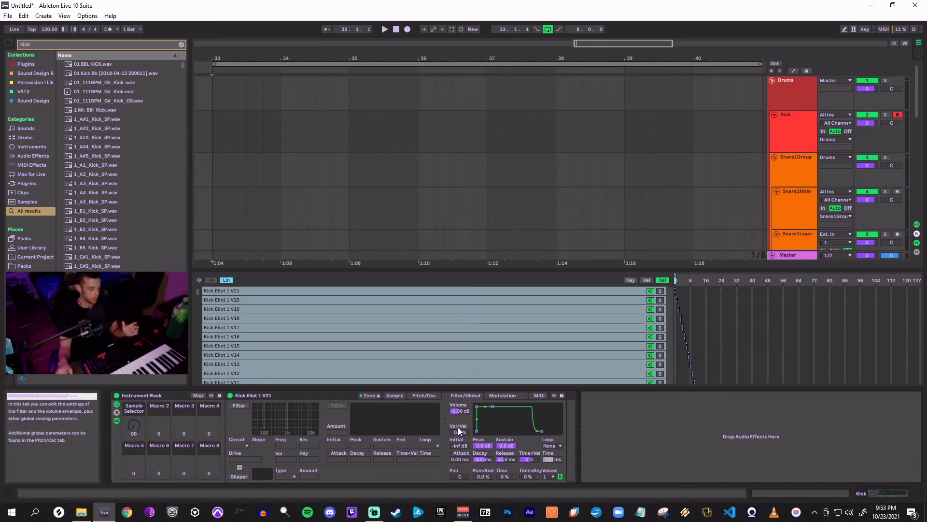
left_click(395, 396)
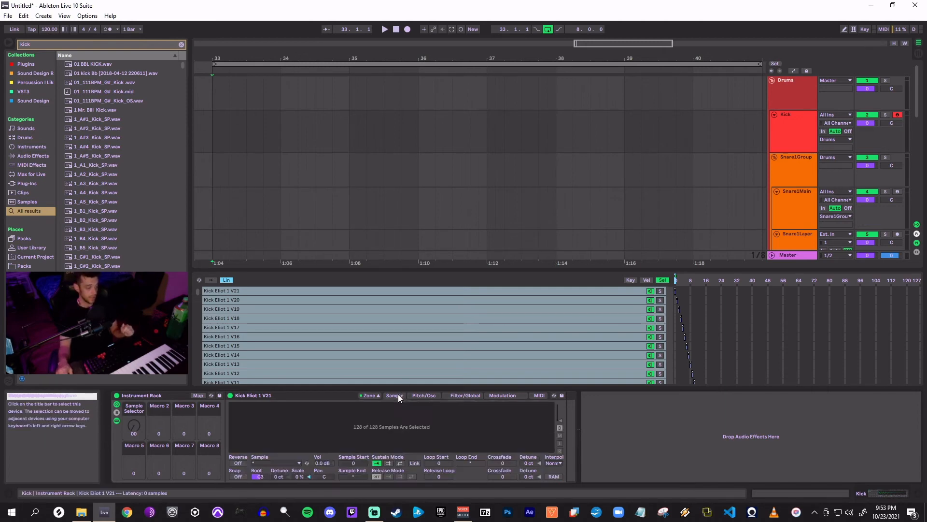
left_click(368, 395)
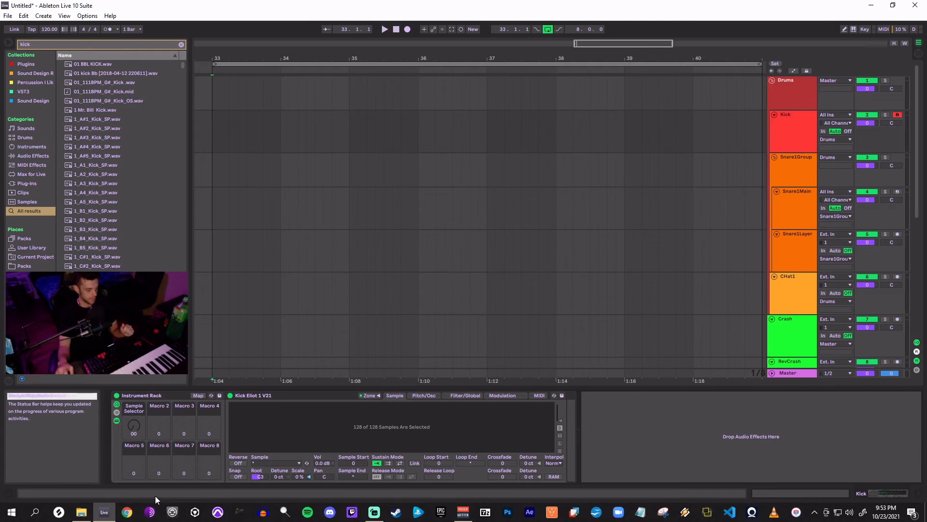
- Show the Instrument Rack's chain list and devices, and create a second, empty chain below the Sampler chain
left_click(116, 421)
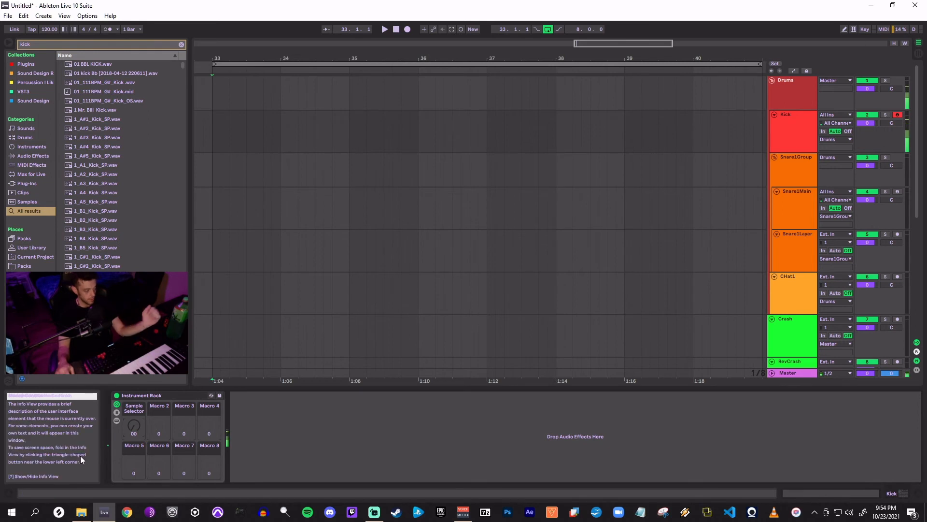
left_click(117, 413)
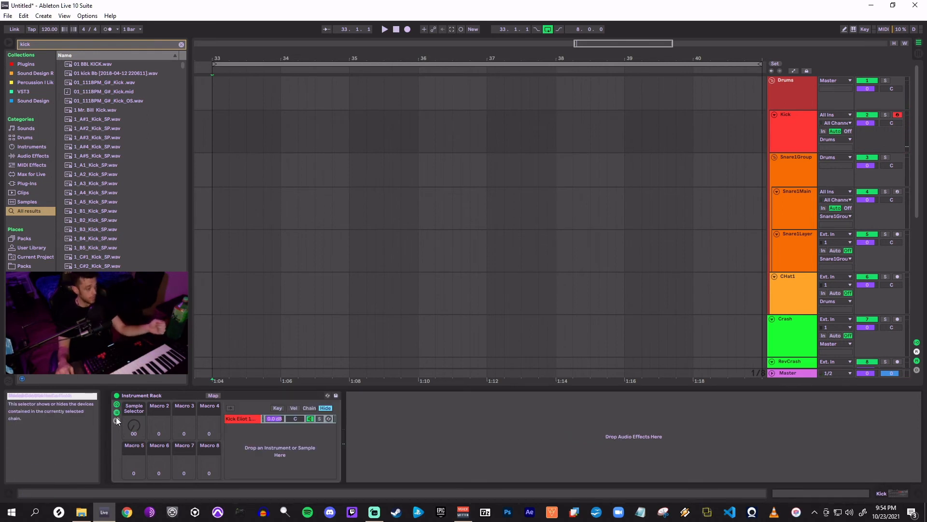
left_click(116, 418)
right_click(276, 438)
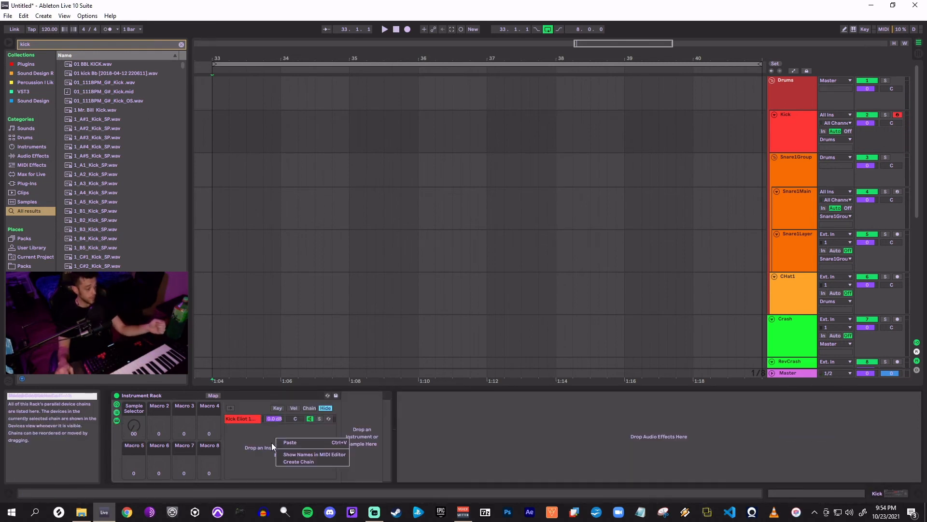
left_click(308, 460)
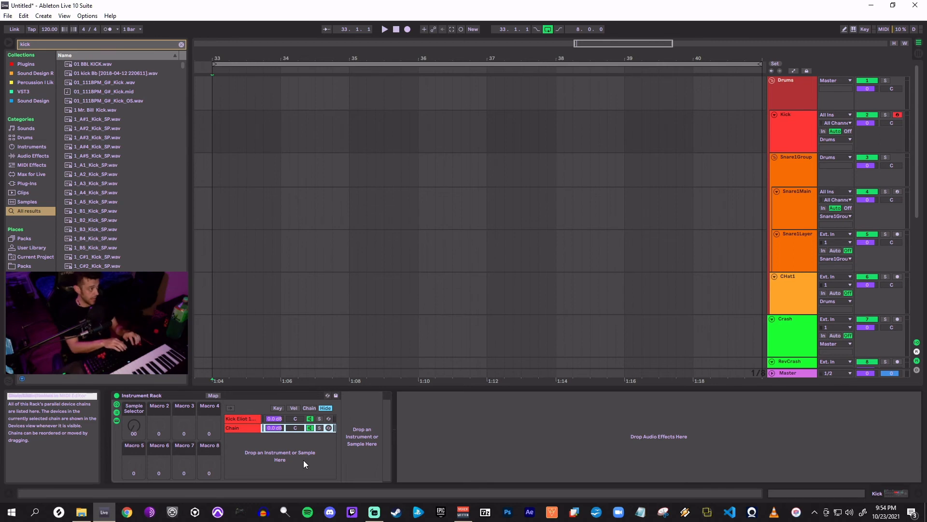
- Search the browser for "exter" and load External Instrument into the new chain
key("ctrl+f")
type("exter")
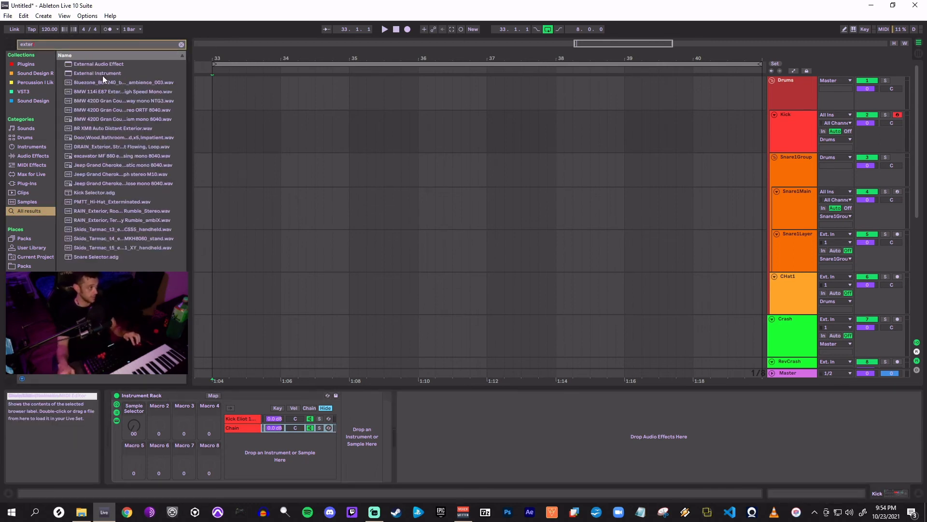
left_click_drag(103, 75, 242, 430)
- Route the External Instrument's MIDI to Sidechain and collapse the rack to its macro controls only
left_click(357, 412)
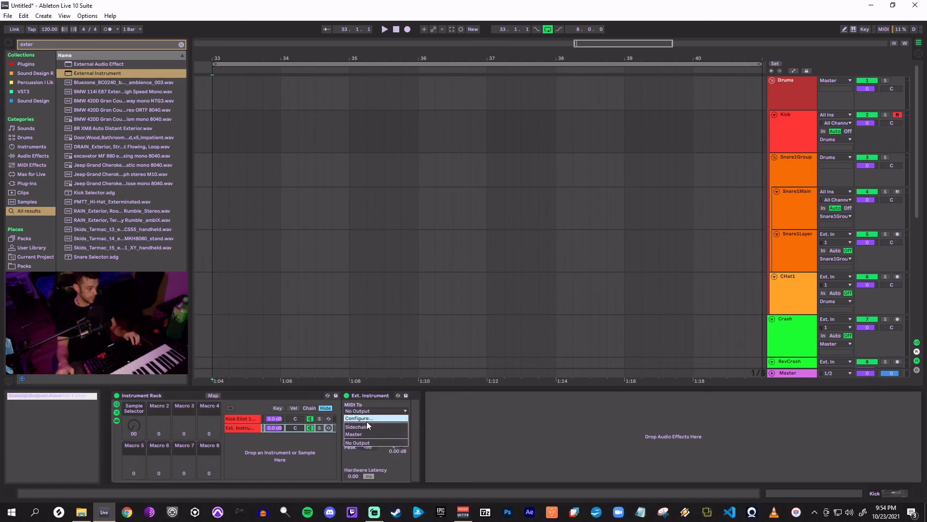
left_click(365, 424)
left_click(360, 419)
left_click(359, 427)
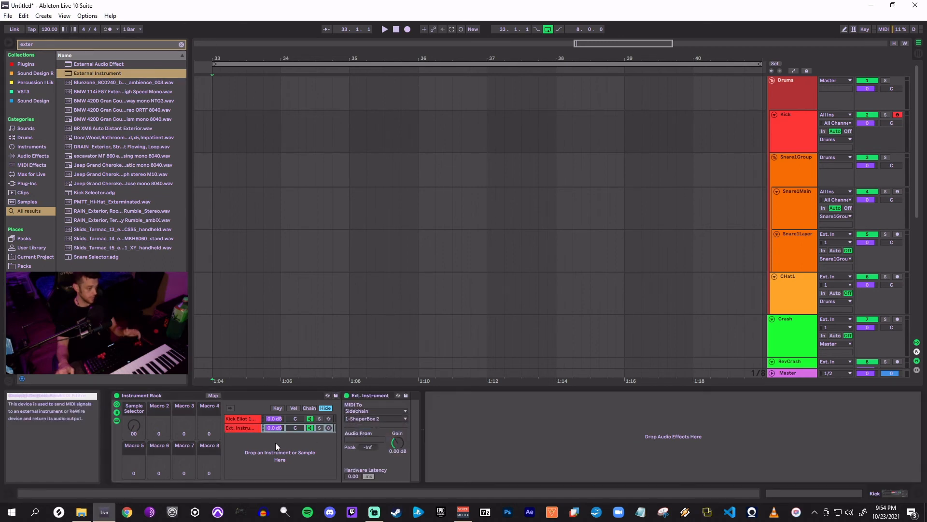
left_click(117, 420)
left_click(116, 412)
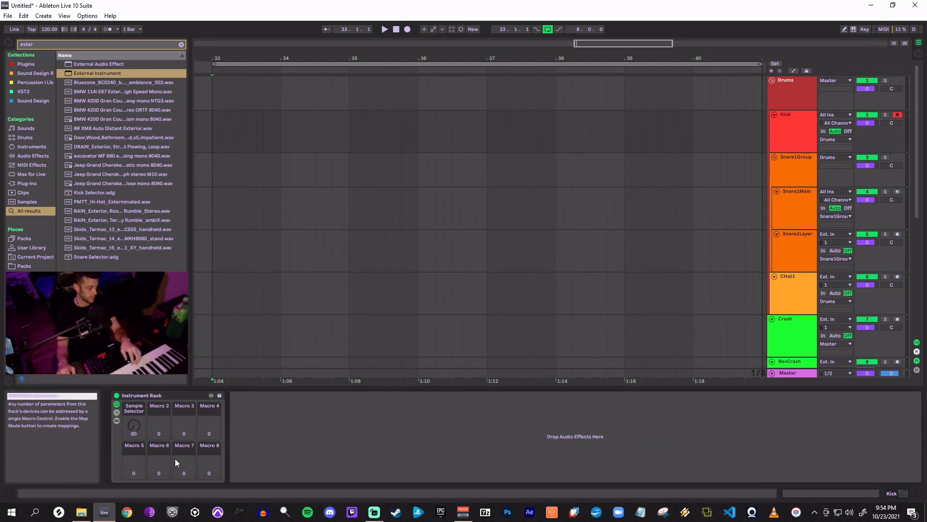
- Colour the Sample Selector macro red and sweep its value upward to audition the kicks
right_click(140, 407)
left_click(148, 377)
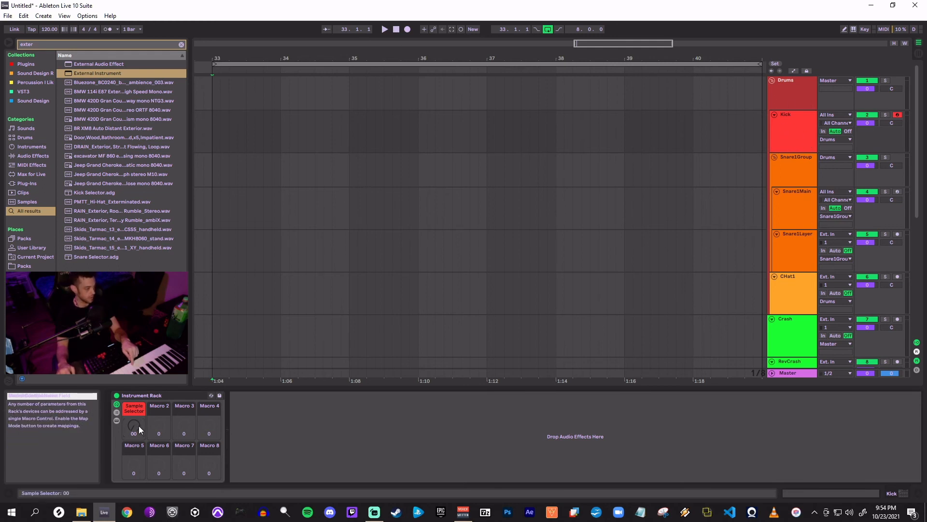
left_click_drag(138, 425, 138, 370)
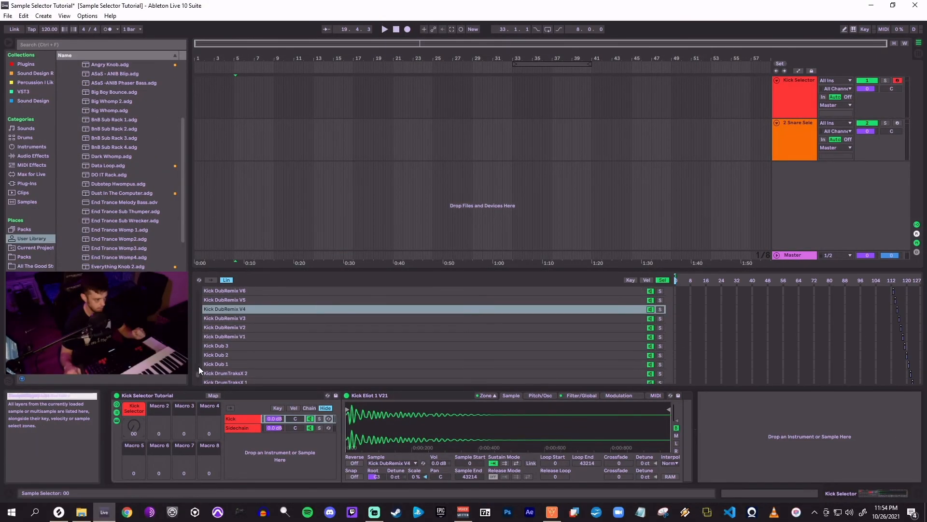
- Hide the zone editor, collapse the Kick Selector Tutorial rack to its macro controls, and save the rack as a User Library preset
left_click_drag(198, 373, 196, 273)
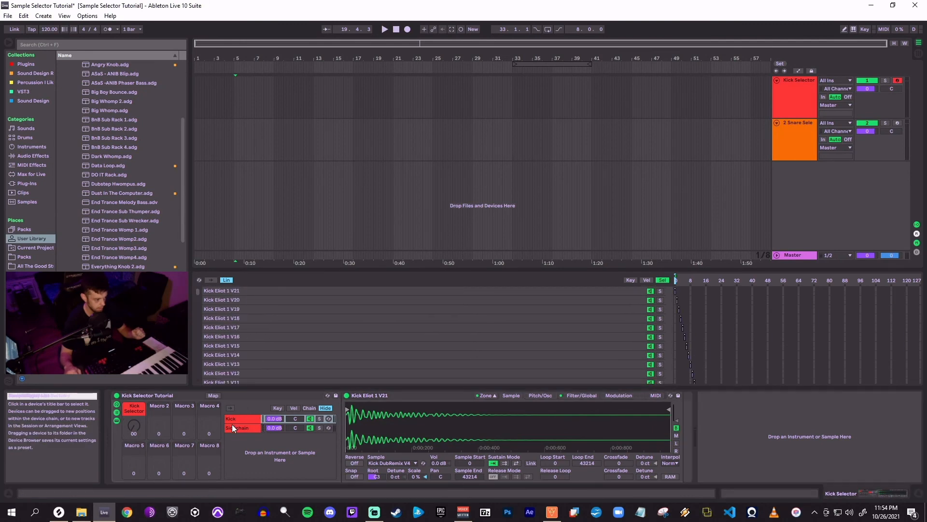
left_click(493, 396)
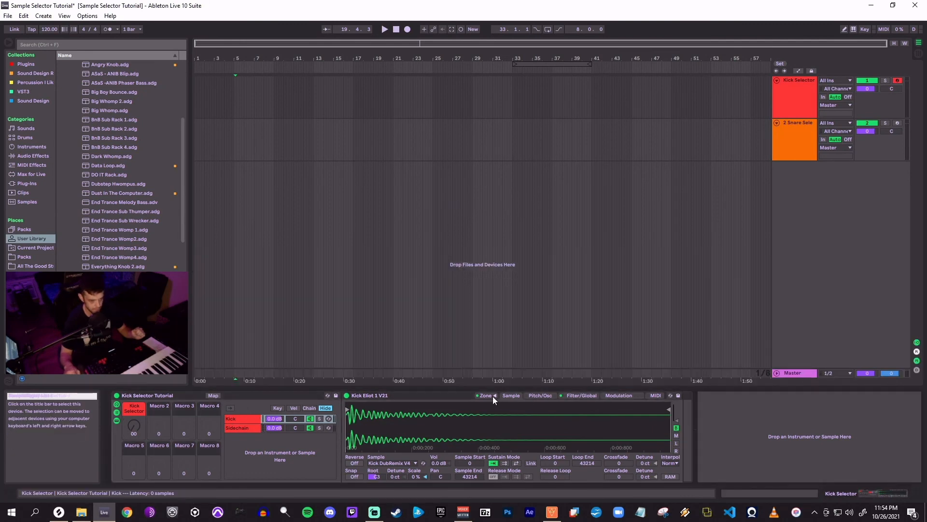
left_click(117, 421)
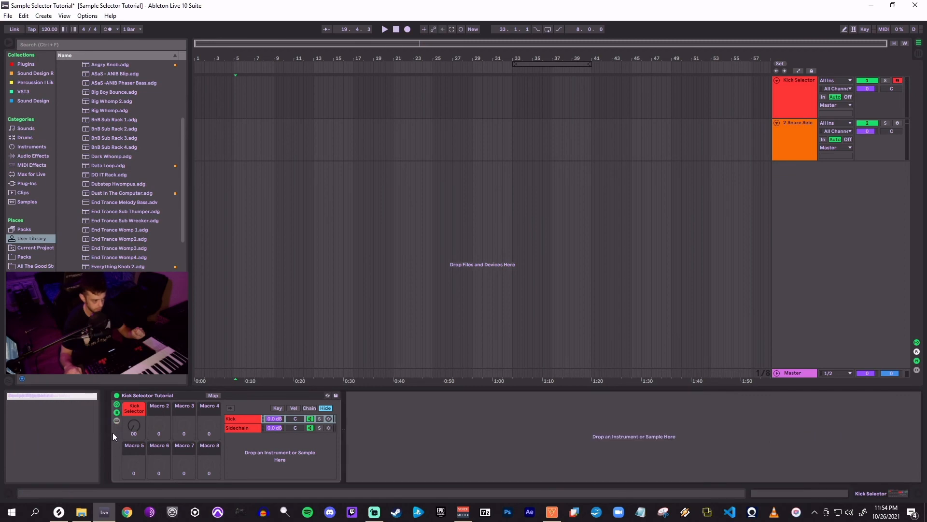
left_click(117, 411)
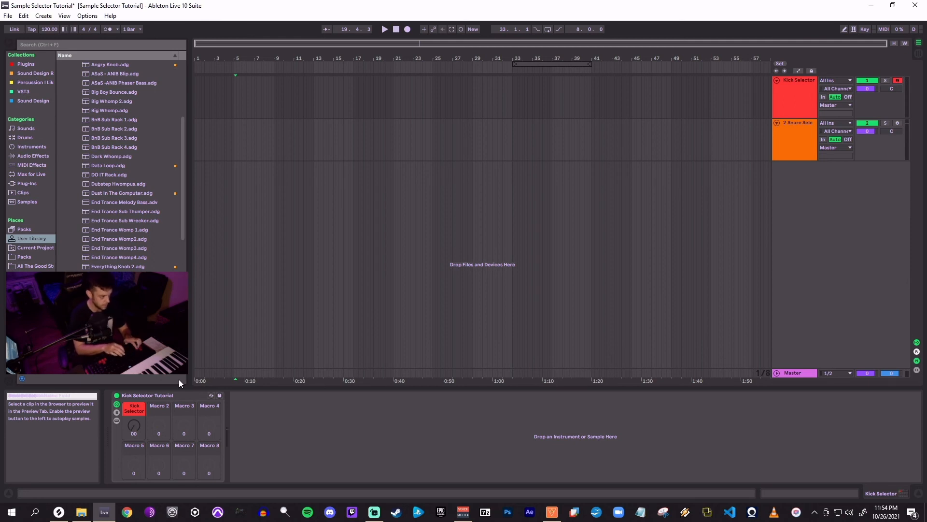
key("Return")
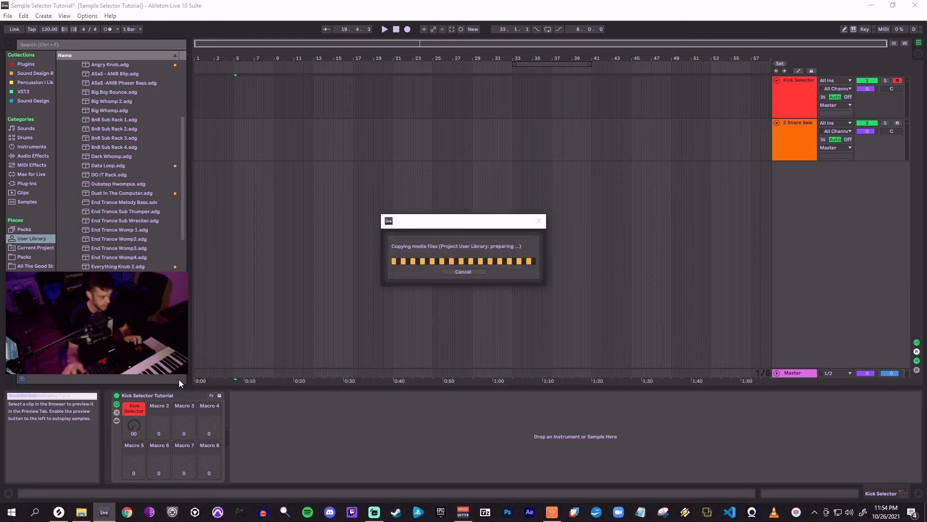
- Insert a MIDI track below the Kick Selector track, load the saved Kick Selector Tutorial rack onto it, and test its Kick Selector macro
left_click(790, 111)
key("ctrl+shift+t")
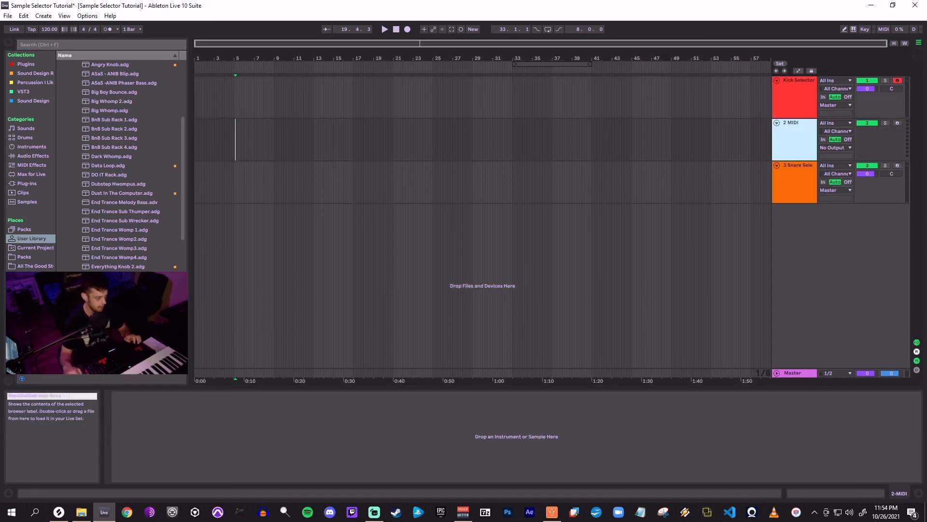
left_click_drag(116, 321, 795, 123)
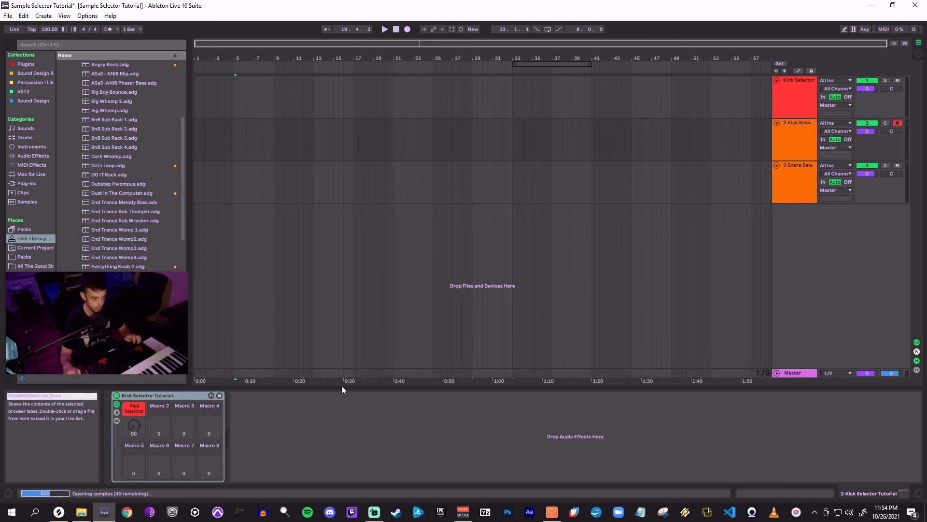
mouse_move(134, 425)
left_mouse_down()
mouse_move(134, 411)
mouse_move(132, 425)
left_mouse_up()
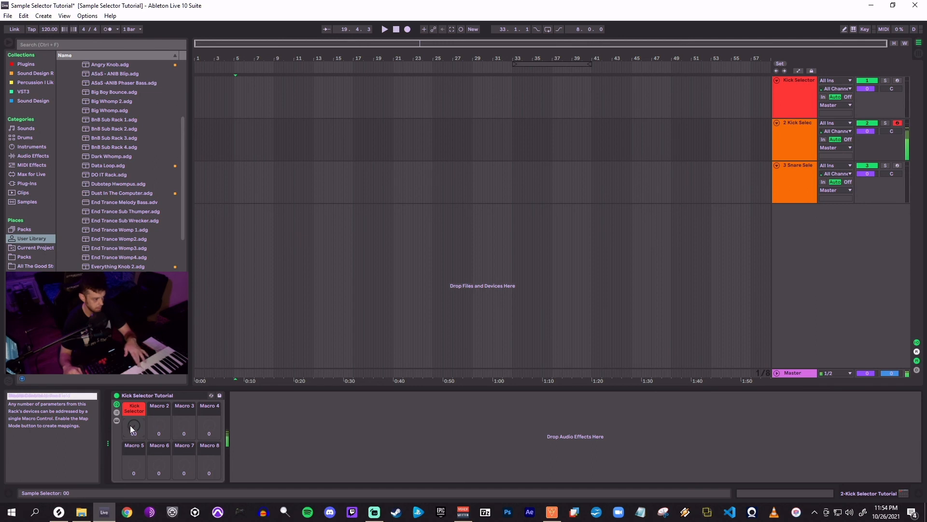